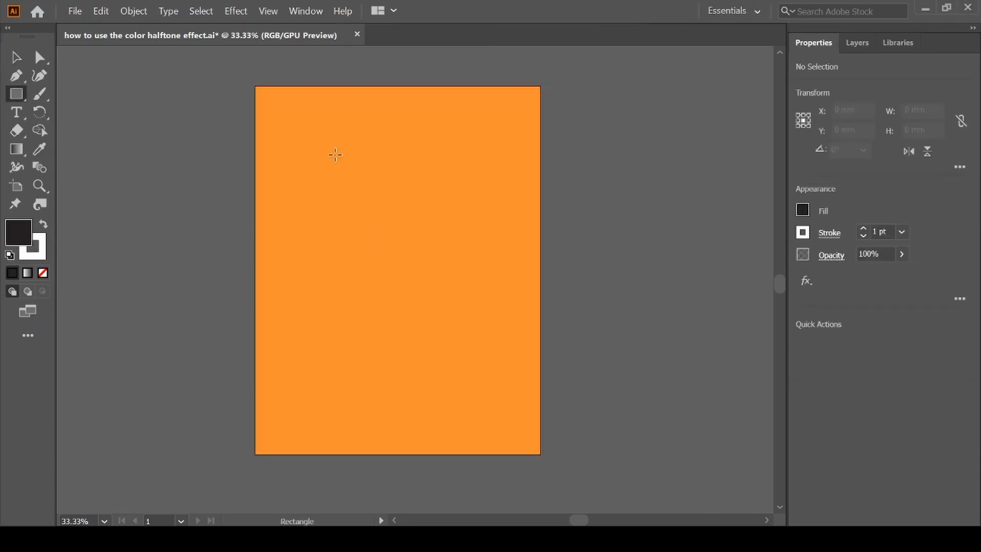
# Step: Draw a square about 173 mm wide on the orange artboard and fill it with a diagonal white-to-black linear gradient
pyautogui.moveTo(328, 160); pyautogui.dragTo(492, 324)
pyautogui.click(838, 302)
pyautogui.press('g')
pyautogui.moveTo(311, 142); pyautogui.dragTo(528, 361)
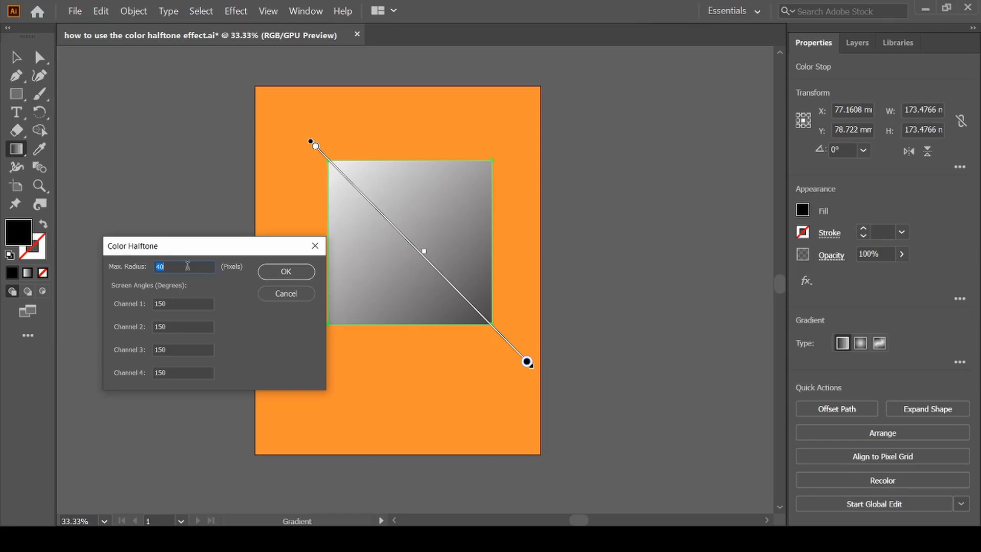
# Step: Apply the Color Halftone effect to the gradient square with a 40-pixel maximum radius and 150° for all four channels
pyautogui.click(277, 272)
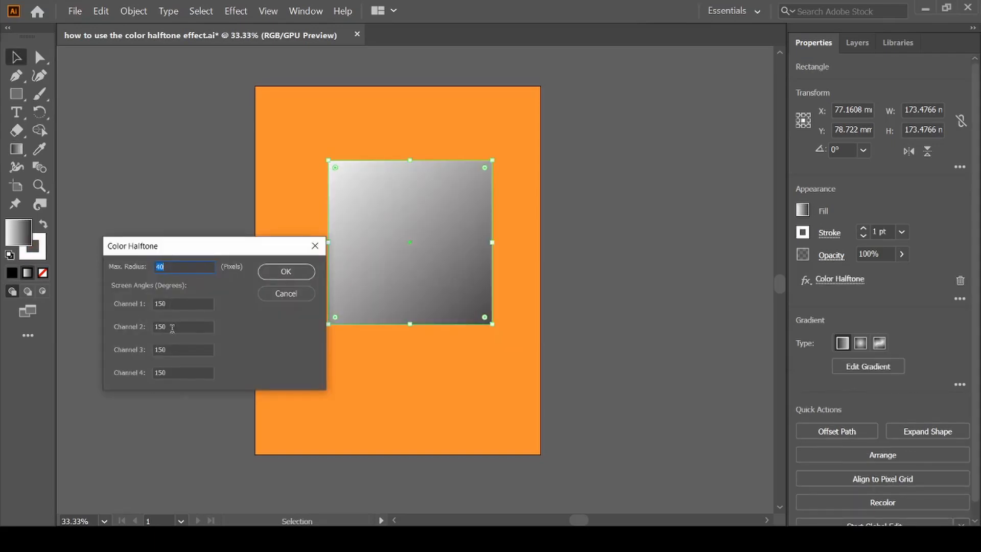
pyautogui.click(283, 272)
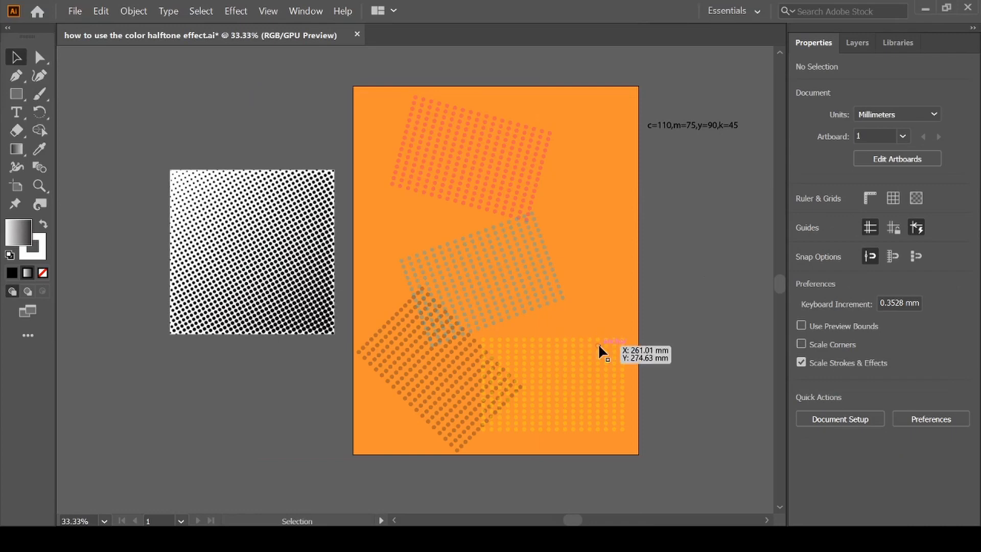
# Step: Examine the rotation angles of the magenta, cyan, black and yellow dot grids one after another
pyautogui.click(494, 186)
pyautogui.click(521, 260)
pyautogui.click(468, 355)
pyautogui.click(573, 367)
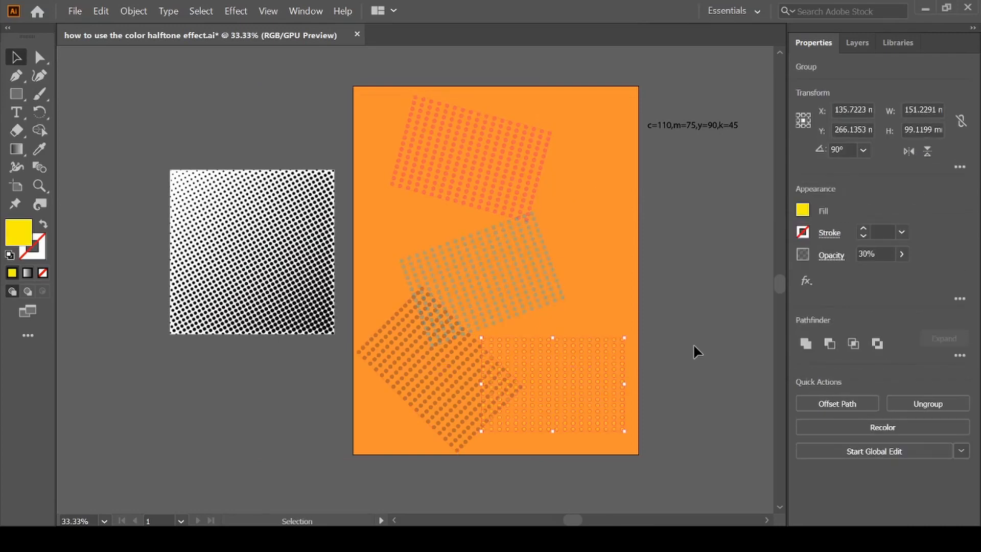
pyautogui.click(417, 380)
pyautogui.click(596, 353)
pyautogui.click(413, 335)
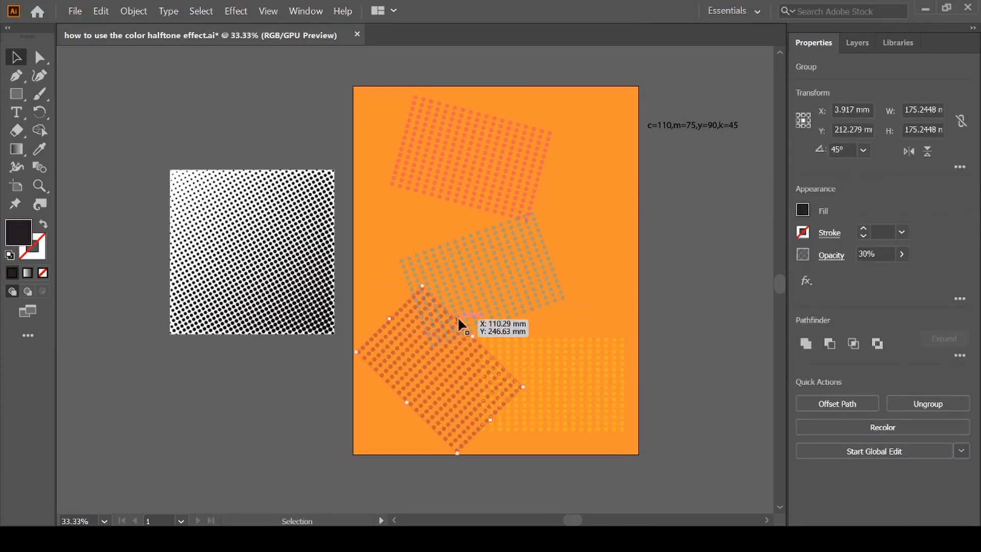
pyautogui.click(486, 286)
pyautogui.click(499, 174)
# Step: Align the centres of the four coloured dot grids horizontally and vertically so that they overlap
pyautogui.click(577, 381)
pyautogui.keyDown('shift'); pyautogui.click(431, 376); pyautogui.keyUp('shift')
pyautogui.keyDown('shift'); pyautogui.click(483, 281); pyautogui.keyUp('shift')
pyautogui.keyDown('shift'); pyautogui.click(503, 208); pyautogui.keyUp('shift')
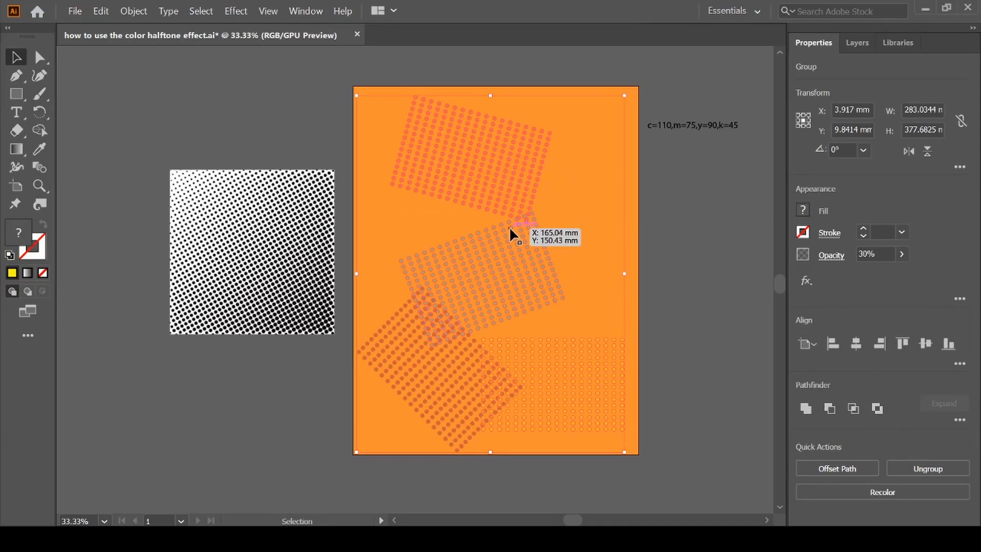
pyautogui.click(856, 343)
pyautogui.click(925, 342)
pyautogui.click(700, 288)
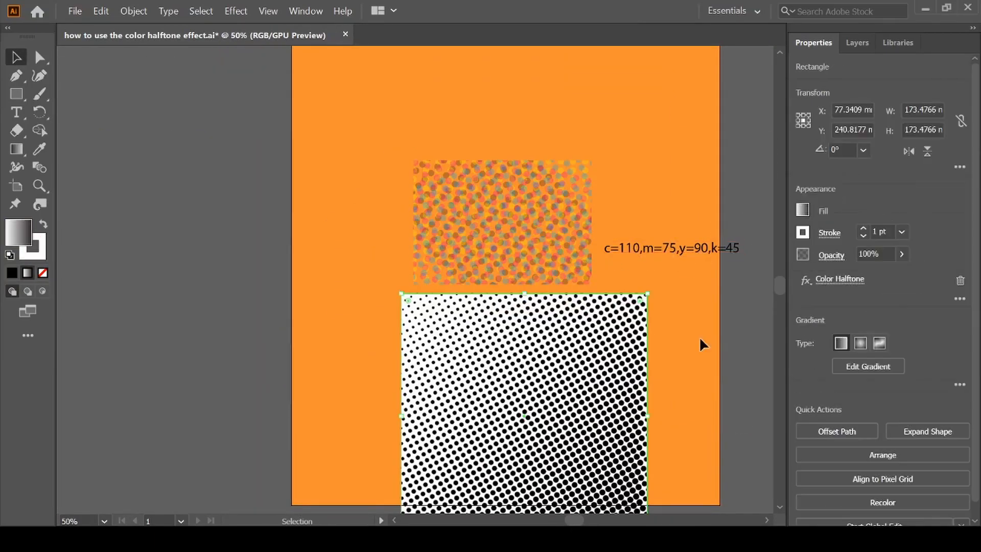
# Step: Set the square's Color Halftone maximum radius to 80 pixels and the screen angles of channels 1 to 3 to 110, 75 and 90
pyautogui.scroll(-3, 506, 286)
pyautogui.click(841, 280)
pyautogui.write('80')
pyautogui.doubleClick(236, 111)
pyautogui.write('110')
pyautogui.doubleClick(233, 135)
pyautogui.write('75')
pyautogui.doubleClick(230, 157)
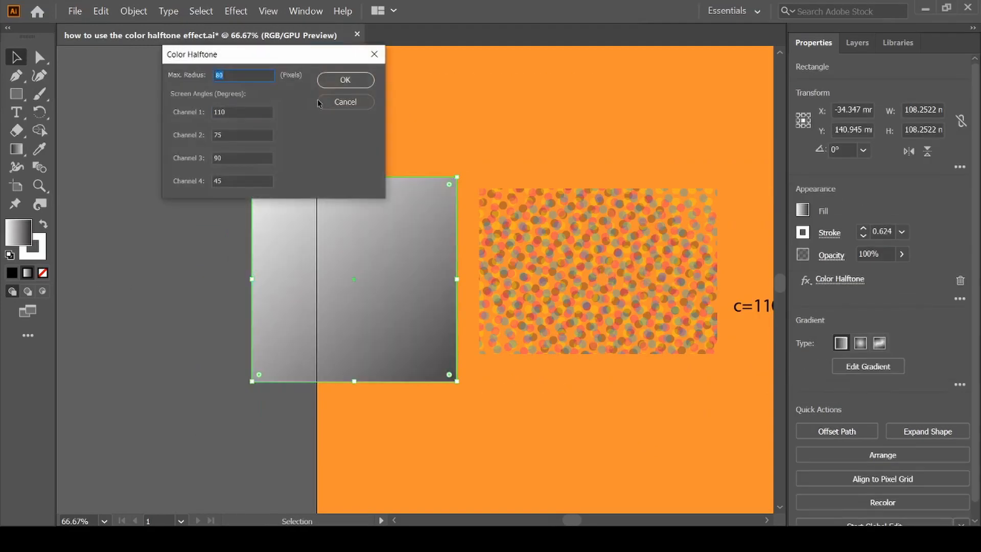
# Step: Set the Color Halftone screen angles of channels 1, 2 and 3 to 45 and apply the settings
pyautogui.doubleClick(236, 111)
pyautogui.write('45')
pyautogui.doubleClick(233, 134)
pyautogui.write('45')
pyautogui.doubleClick(230, 157)
pyautogui.write('45')
pyautogui.click(344, 77)
# Step: Rotate the magenta dot grid to line up with the yellow grid
pyautogui.click(582, 345)
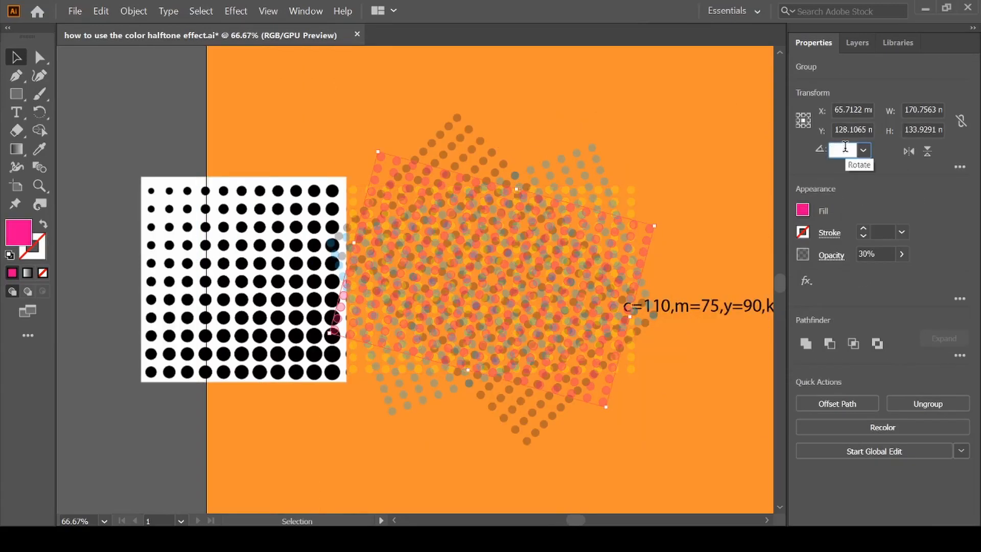
pyautogui.click(853, 147)
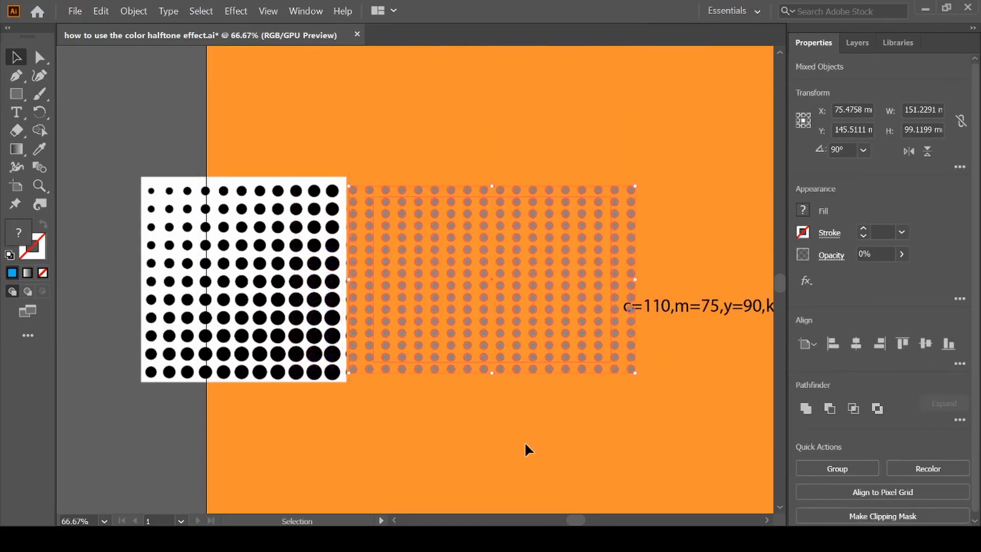
# Step: Adjust the diagonal gradient across the halftone square with the Gradient tool
pyautogui.click(327, 378)
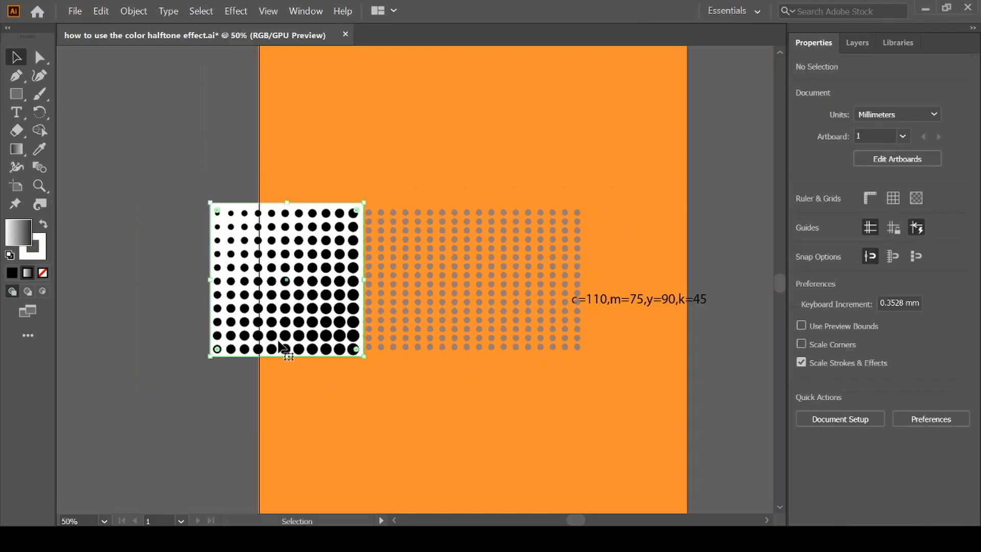
pyautogui.press('g')
pyautogui.click(194, 186)
pyautogui.moveTo(198, 193)
pyautogui.mouseDown()
pyautogui.moveTo(372, 367)
pyautogui.moveTo(297, 291)
pyautogui.mouseUp()
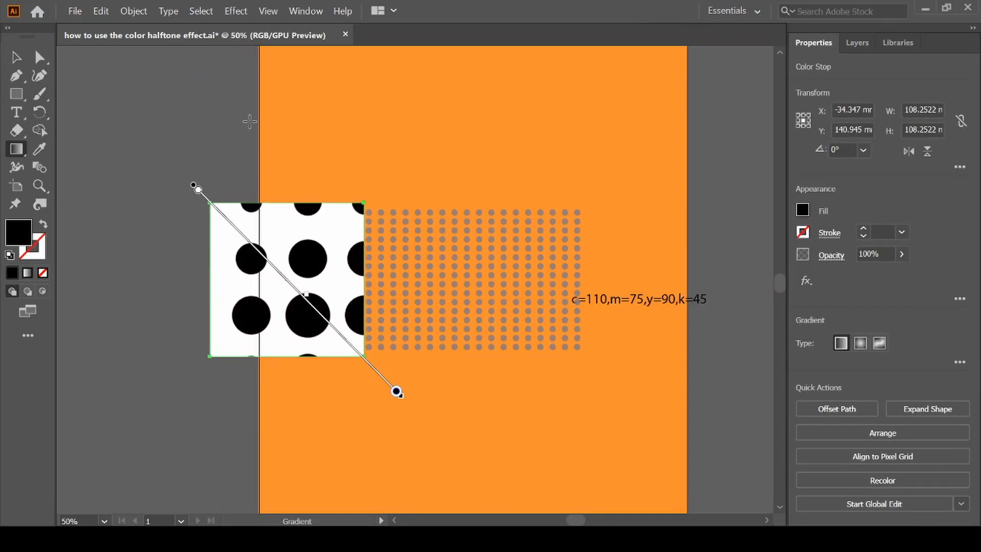
pyautogui.press('v')
pyautogui.click(214, 169)
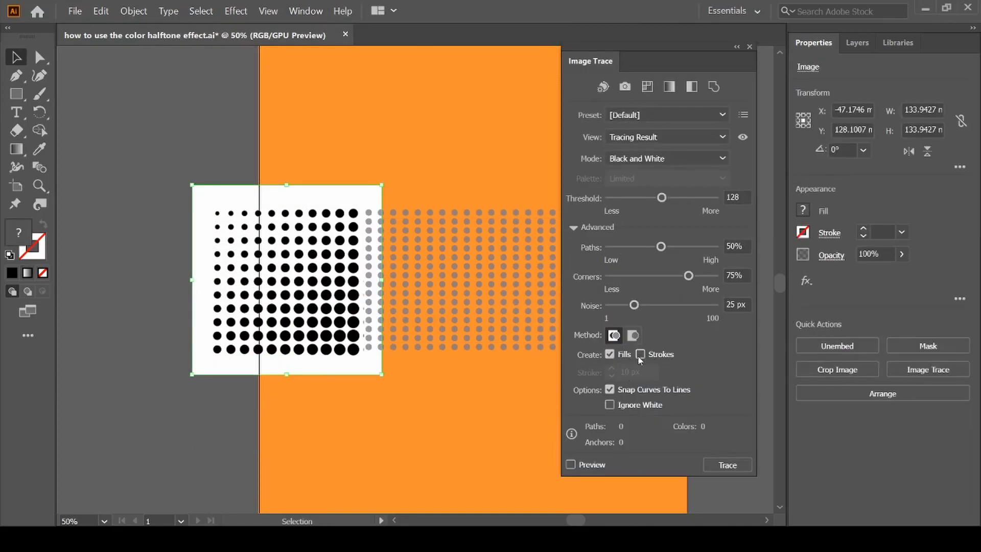
# Step: Trace the halftone image in Black and White mode with Ignore White enabled and expand it into vector dots
pyautogui.click(609, 405)
pyautogui.click(728, 464)
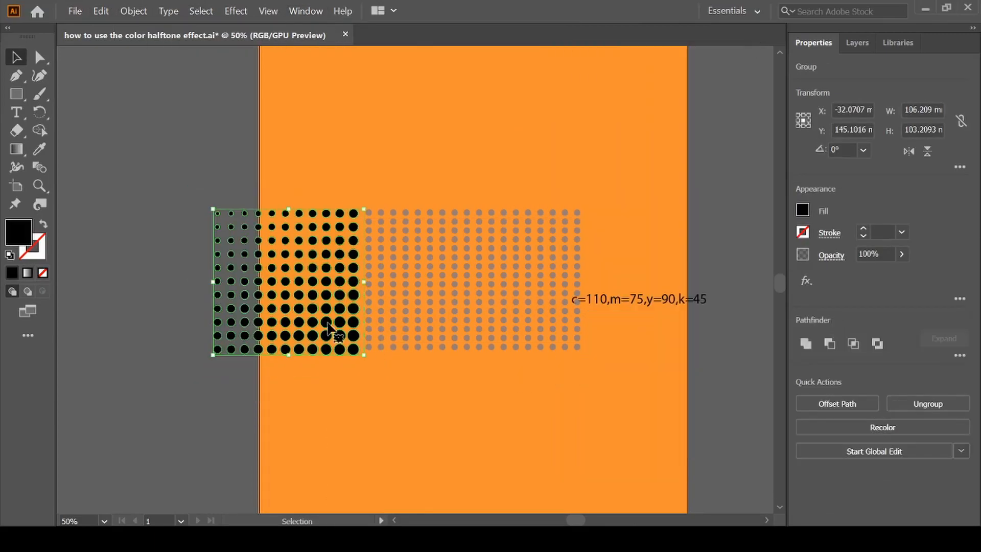
pyautogui.rightClick(305, 320)
pyautogui.rightClick(274, 217)
pyautogui.click(307, 313)
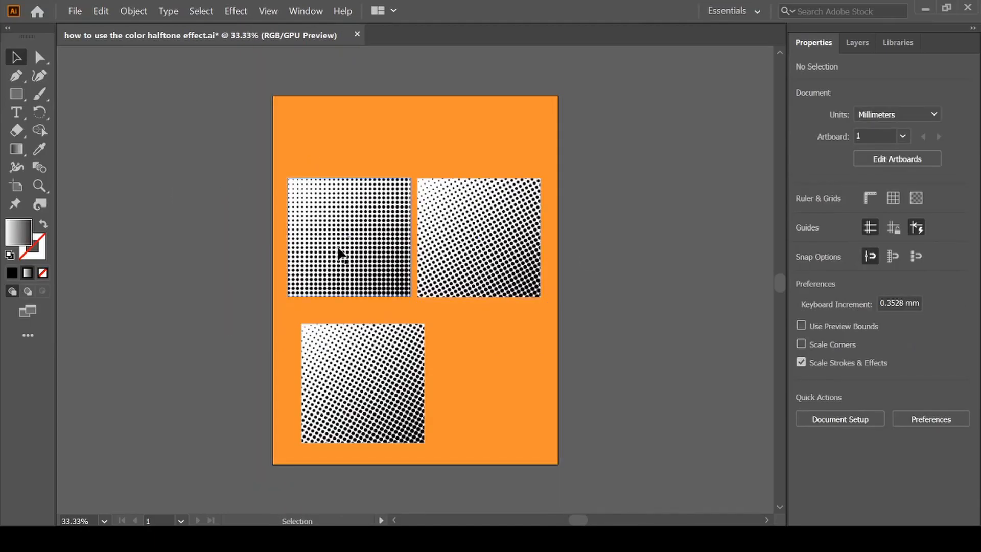
# Step: Compare the Color Halftone screen angles used on the three gradient squares
pyautogui.click(338, 249)
pyautogui.click(840, 280)
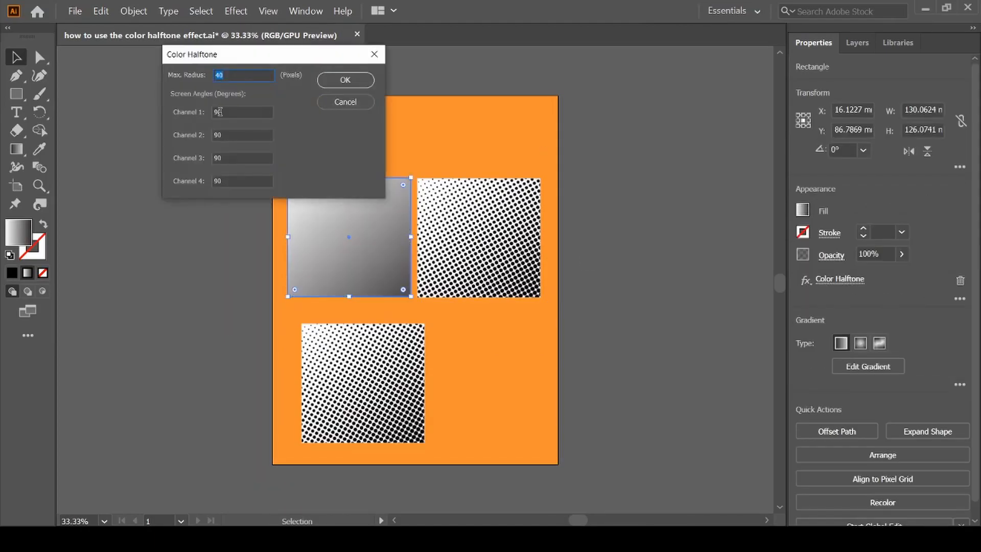
pyautogui.click(339, 81)
pyautogui.click(476, 253)
pyautogui.click(840, 280)
pyautogui.click(340, 81)
pyautogui.click(357, 384)
pyautogui.click(840, 280)
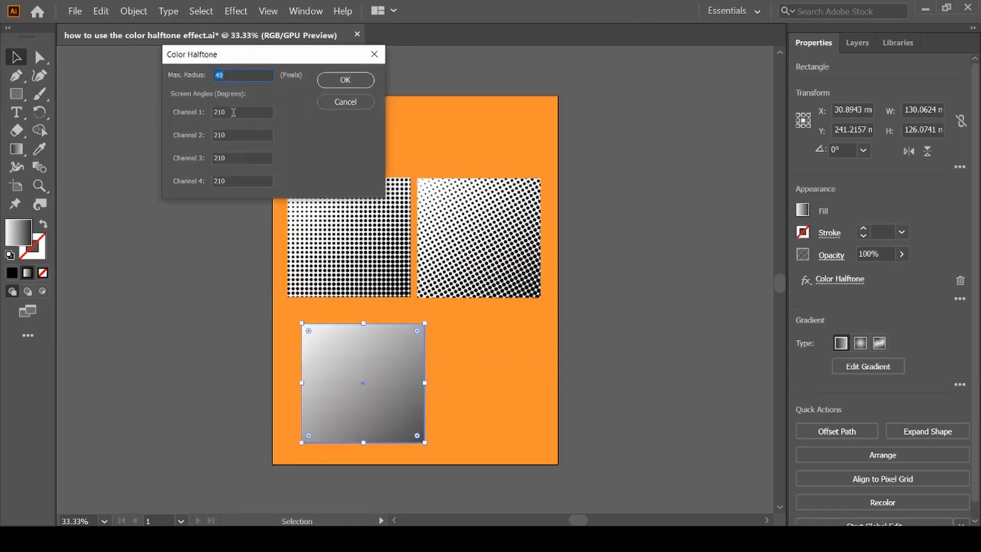
pyautogui.click(339, 81)
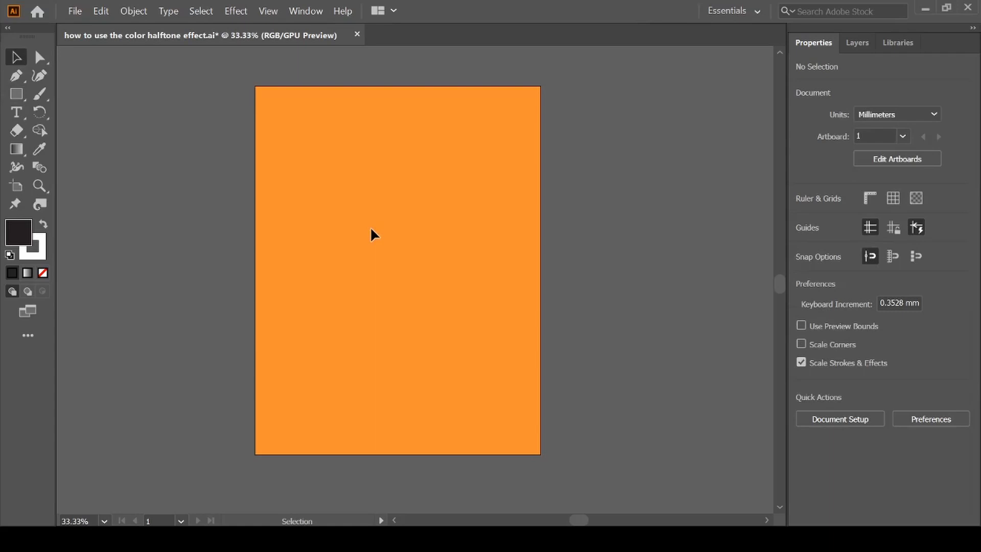
# Step: Draw a black square about 173 mm wide on the orange artboard
pyautogui.press('m')
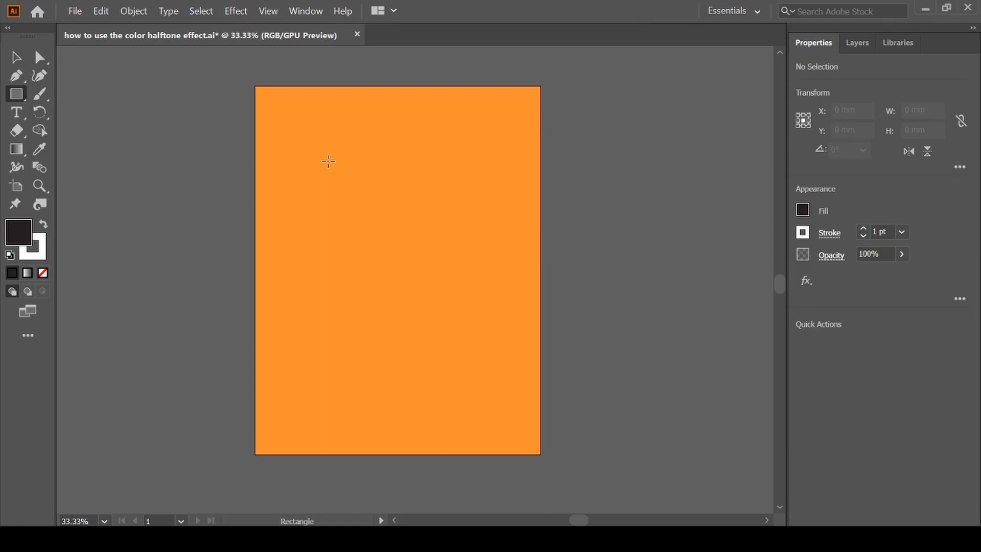
pyautogui.moveTo(328, 161); pyautogui.dragTo(492, 324)
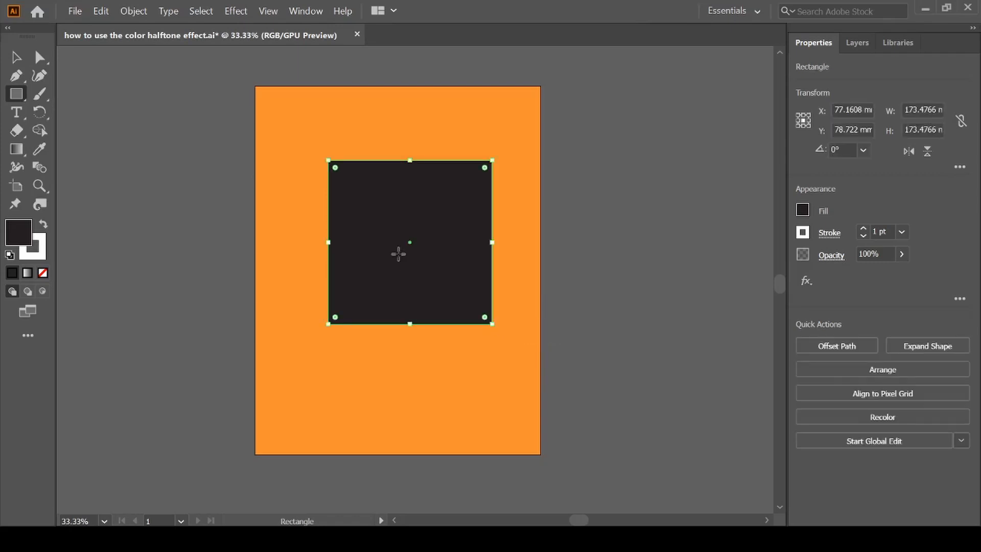
pyautogui.click(12, 57)
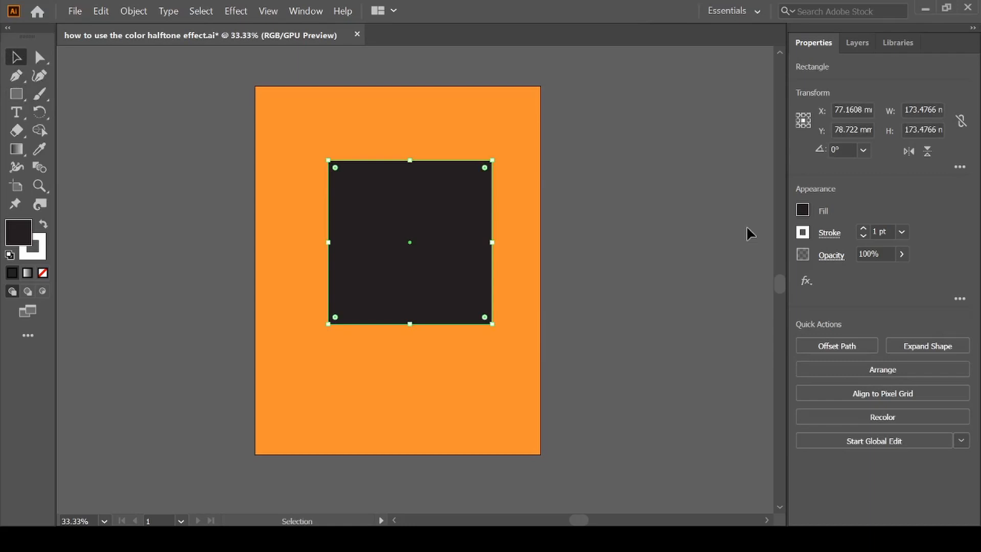
# Step: Fill the square with a white-to-black linear gradient running diagonally from its upper-left to beyond its lower-right corner
pyautogui.press('g')
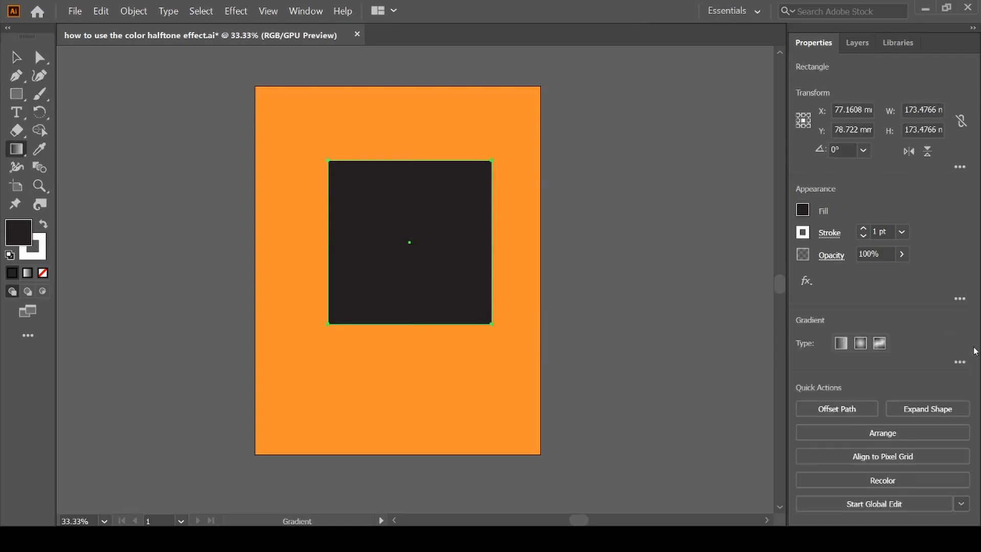
pyautogui.click(960, 363)
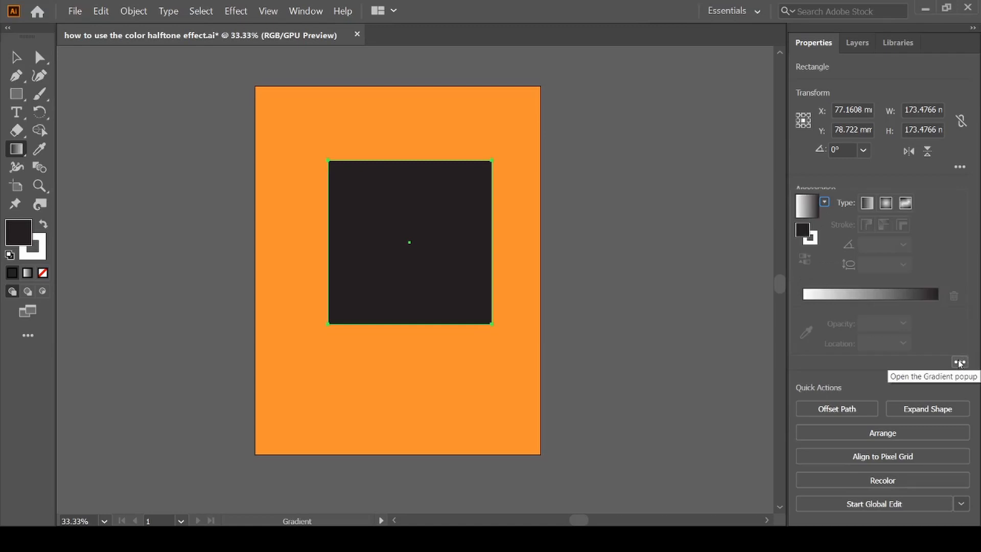
pyautogui.click(835, 299)
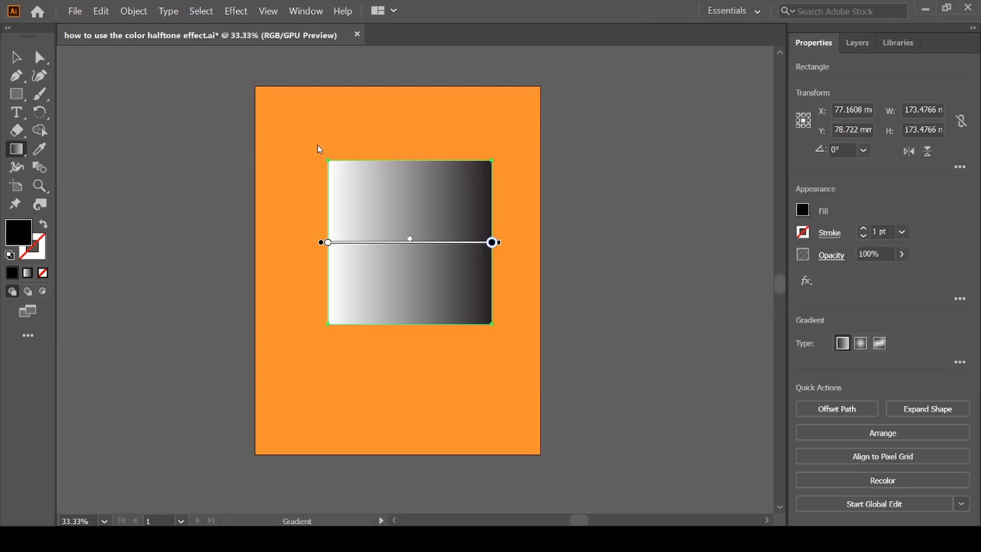
pyautogui.moveTo(318, 144)
pyautogui.mouseDown()
pyautogui.moveTo(456, 324)
pyautogui.moveTo(500, 360)
pyautogui.moveTo(559, 354)
pyautogui.moveTo(527, 362)
pyautogui.mouseUp()
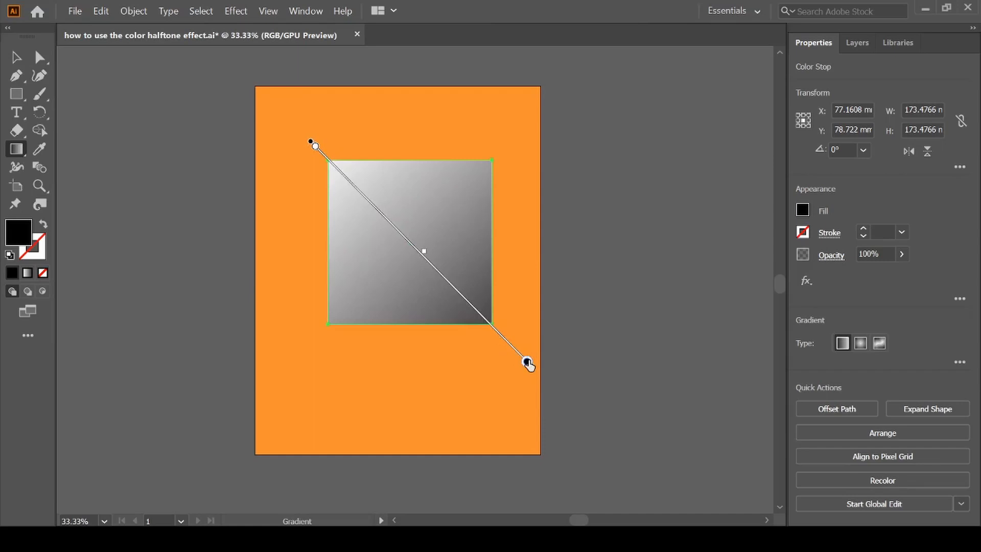
# Step: Apply the Pixelate Color Halftone effect to the square with a 40-pixel maximum radius and 150° for all four channels
pyautogui.click(236, 10)
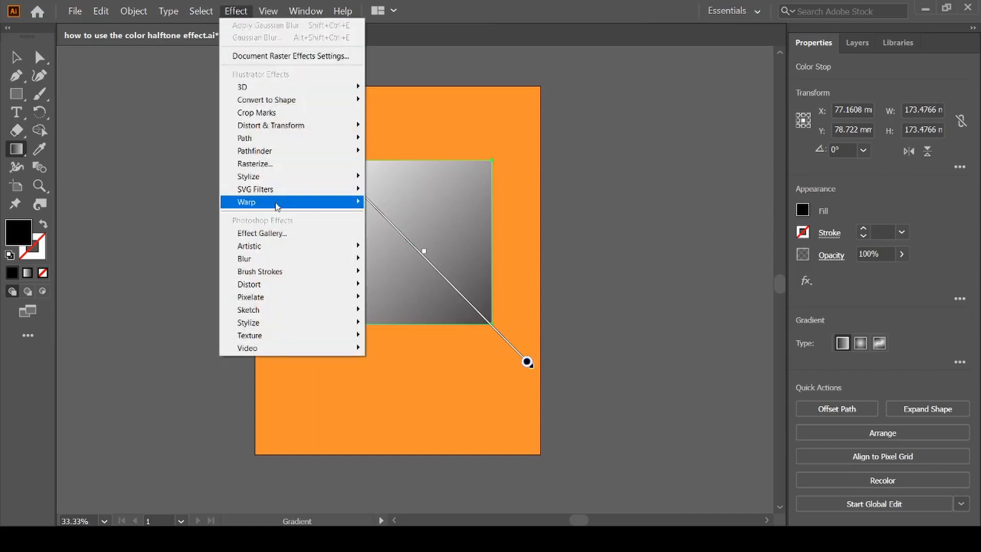
pyautogui.moveTo(270, 202)
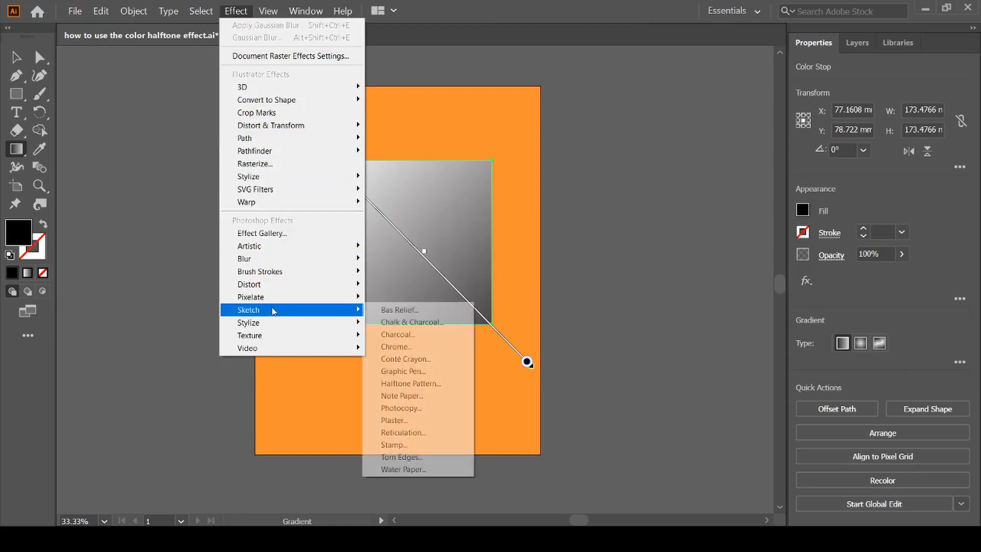
pyautogui.moveTo(269, 300)
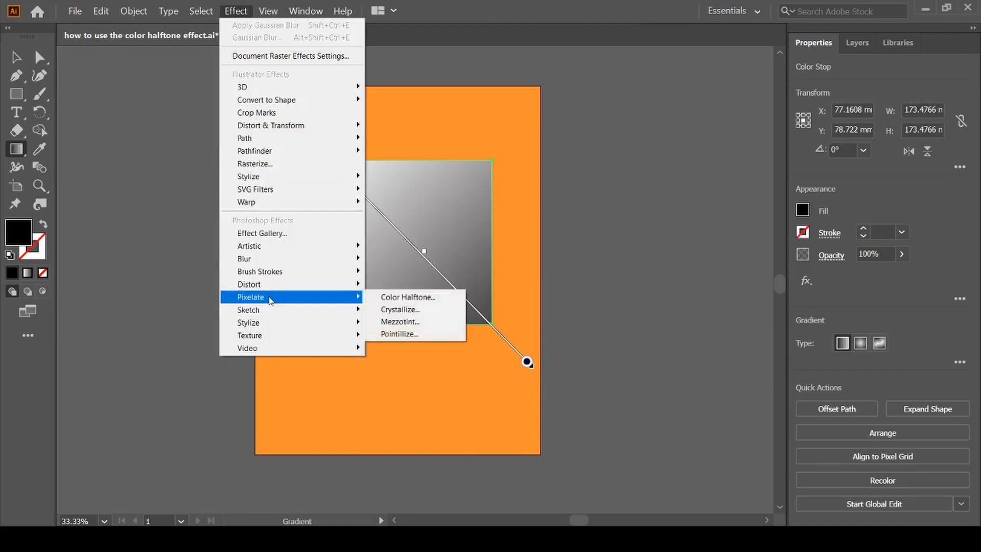
pyautogui.click(396, 299)
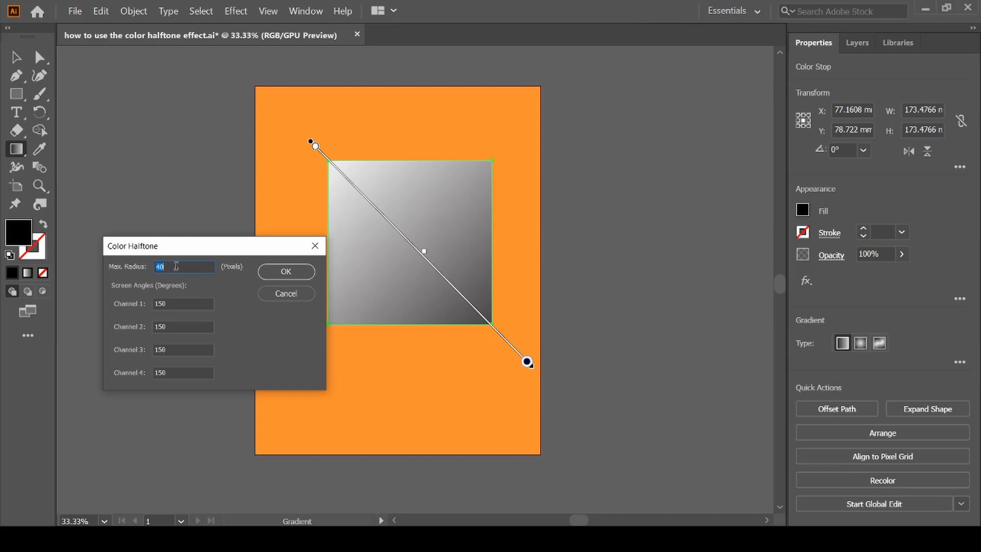
pyautogui.click(279, 272)
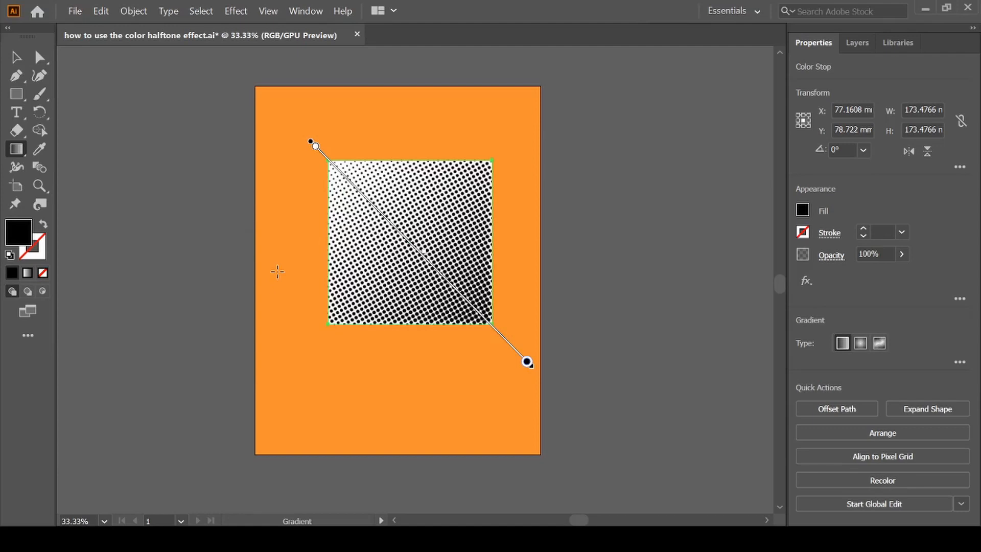
# Step: Review the Color Halftone radius and channel angle settings applied to the square
pyautogui.click(16, 58)
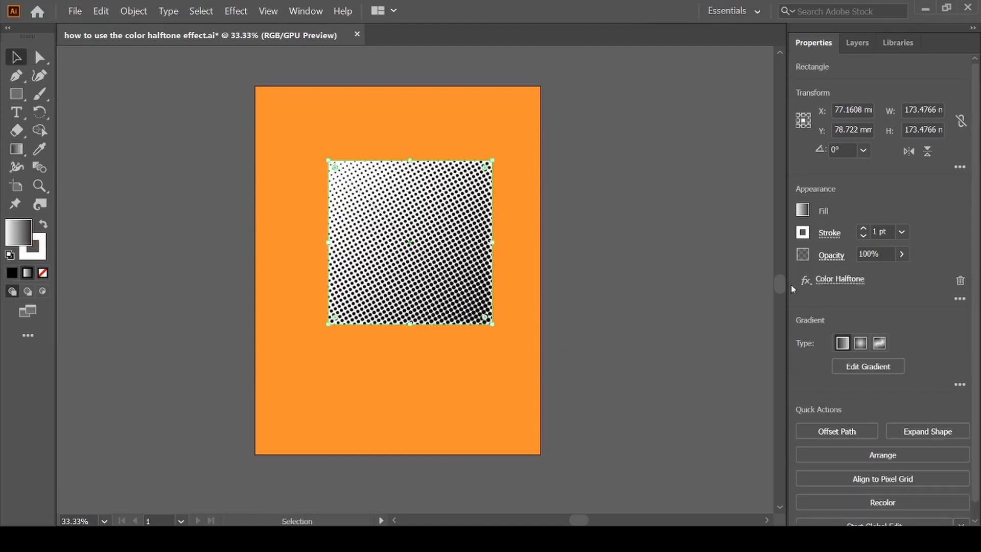
pyautogui.click(841, 280)
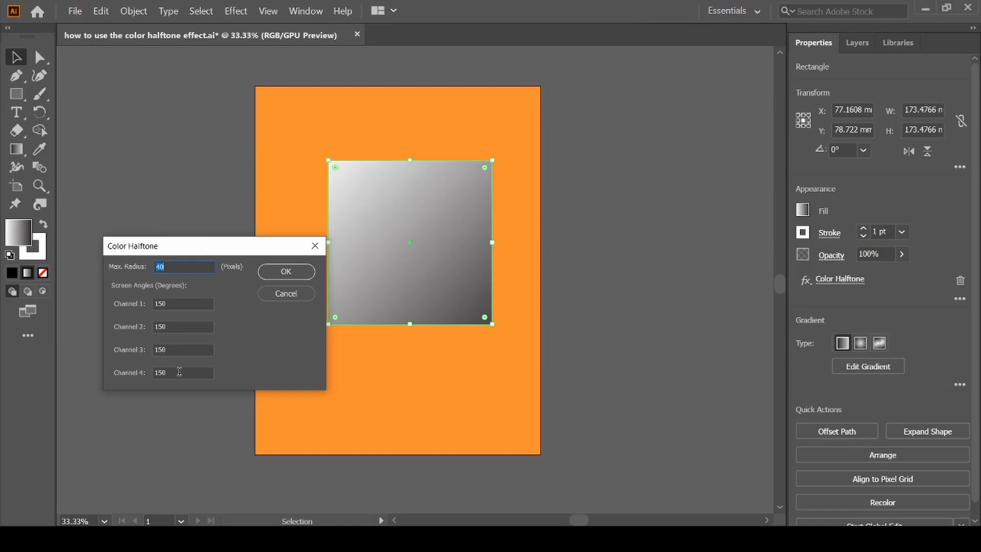
pyautogui.click(285, 276)
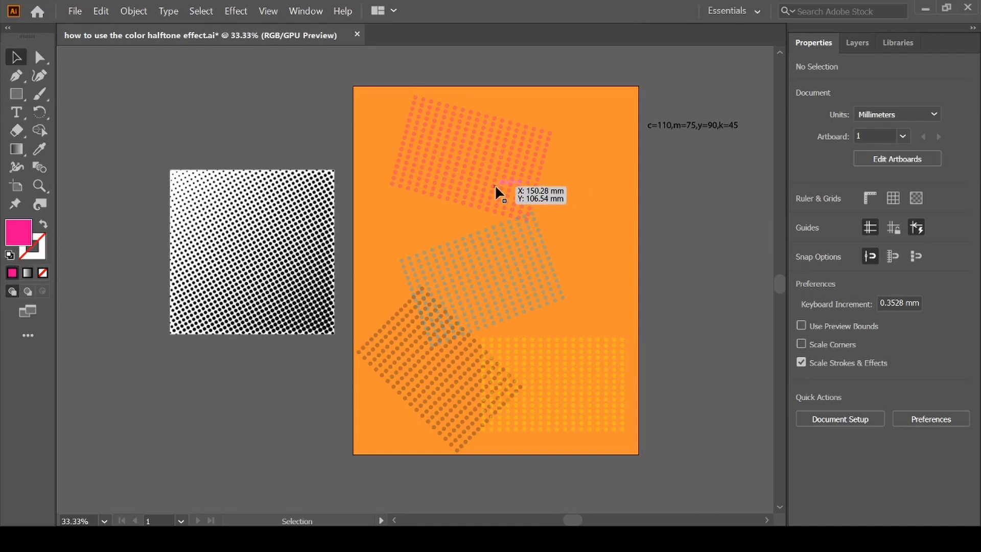
# Step: Inspect the magenta, cyan, black and yellow dot groups on the artboard one after another
pyautogui.click(495, 186)
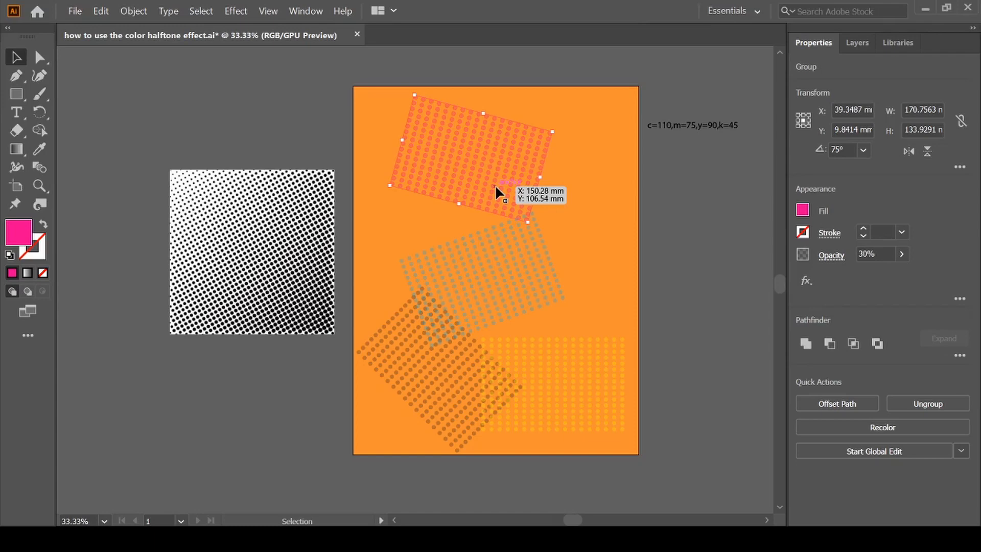
pyautogui.click(515, 274)
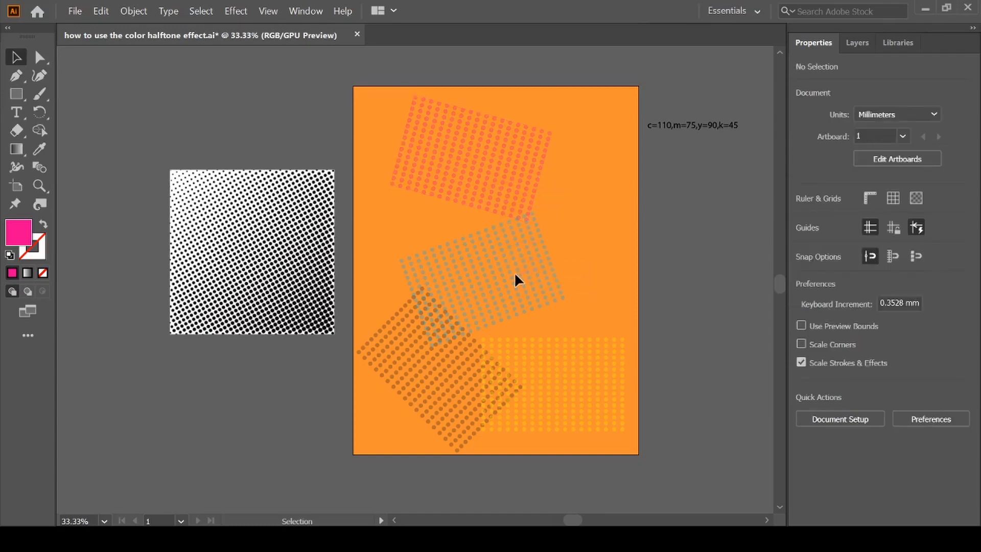
pyautogui.click(520, 260)
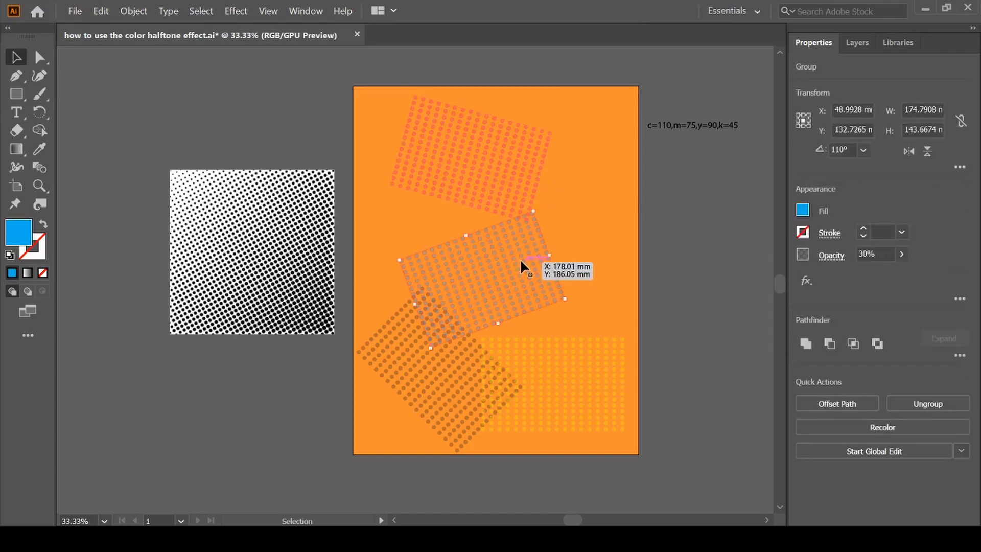
pyautogui.click(490, 367)
pyautogui.click(431, 369)
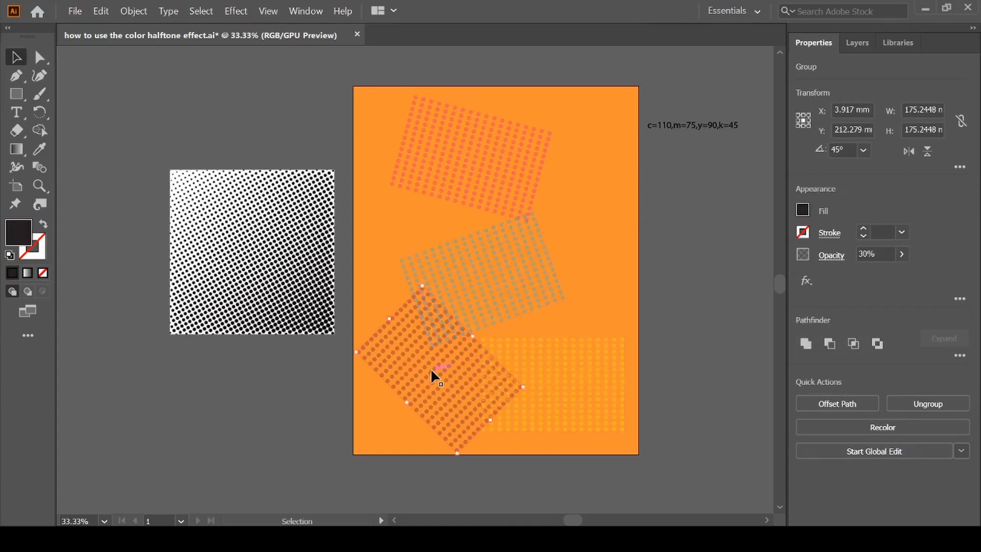
pyautogui.click(565, 370)
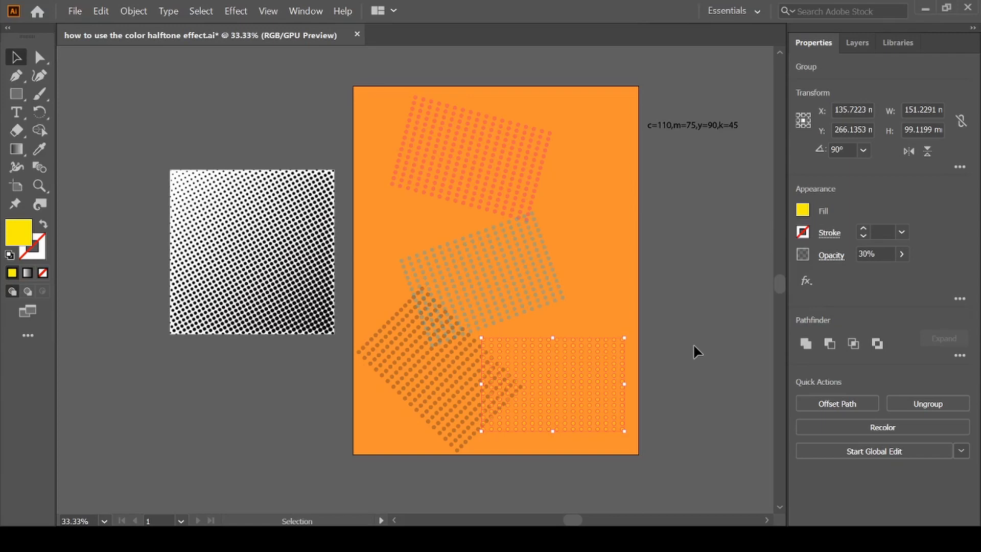
pyautogui.keyDown('shift'); pyautogui.click(416, 379); pyautogui.keyUp('shift')
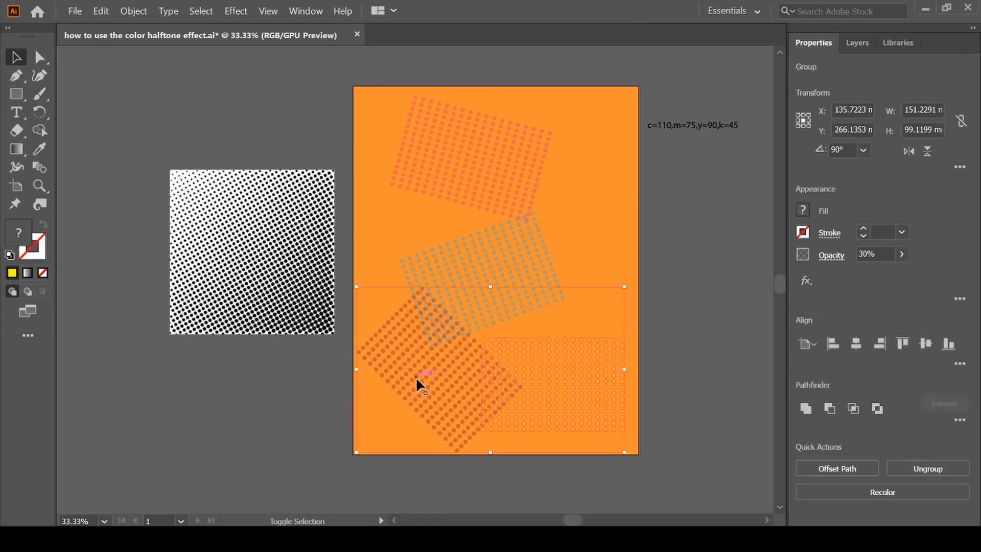
pyautogui.keyDown('shift'); pyautogui.click(490, 267); pyautogui.keyUp('shift')
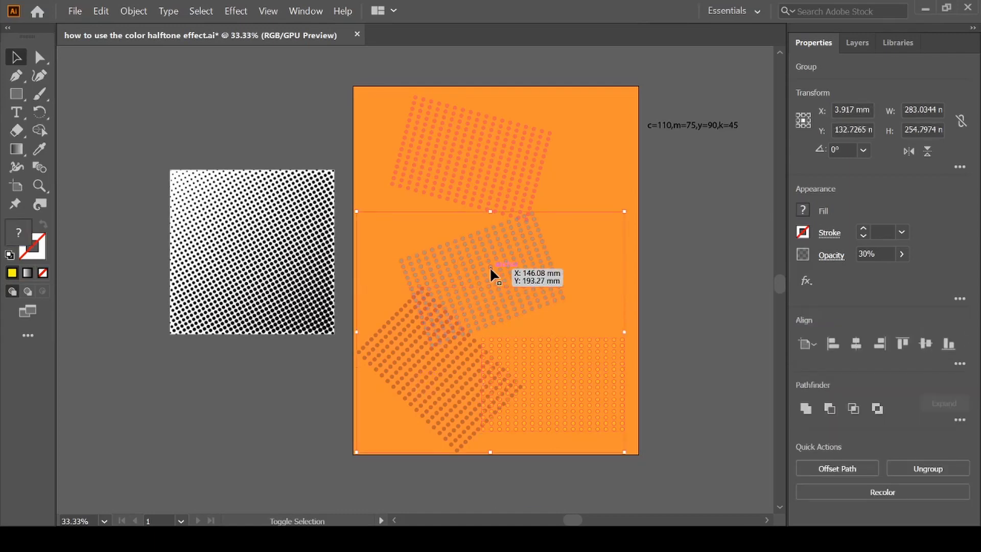
pyautogui.click(680, 309)
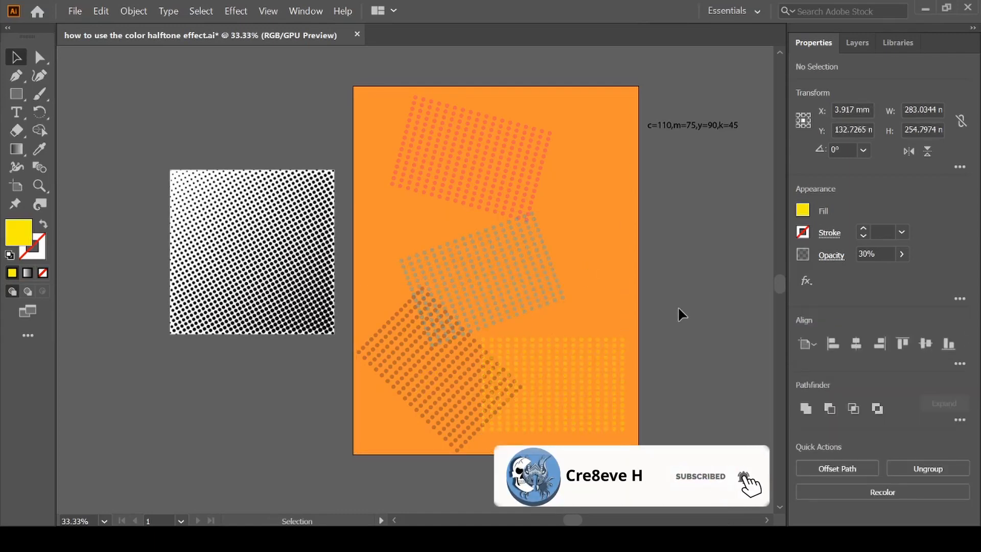
# Step: Check the rotation angle of the yellow, black, cyan and magenta dot groups in turn
pyautogui.click(590, 361)
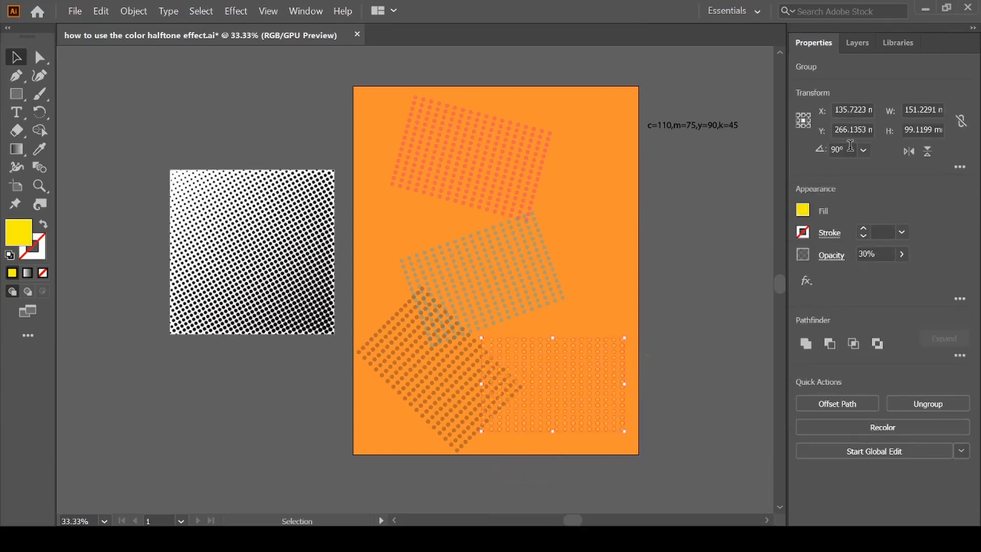
pyautogui.click(415, 338)
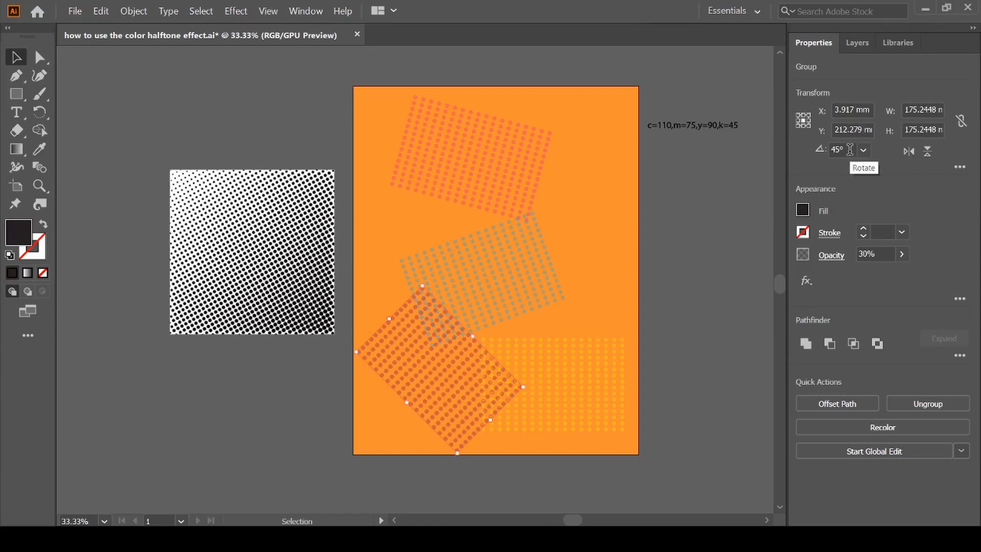
pyautogui.click(489, 297)
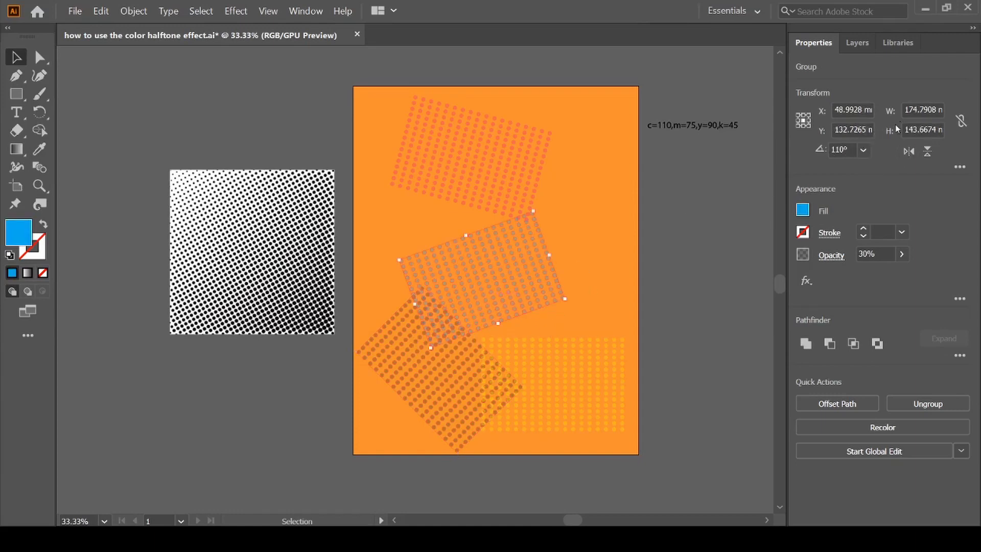
pyautogui.click(464, 163)
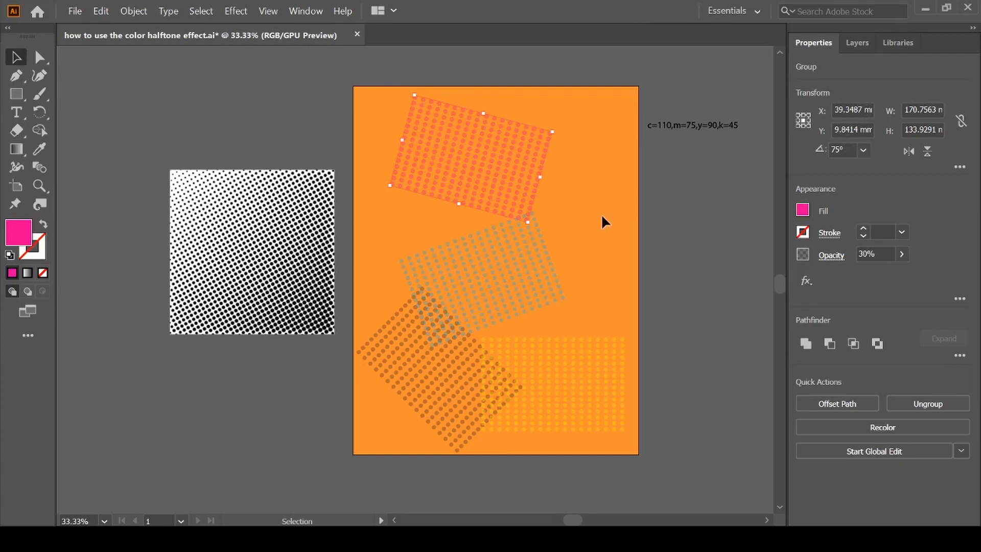
pyautogui.click(677, 231)
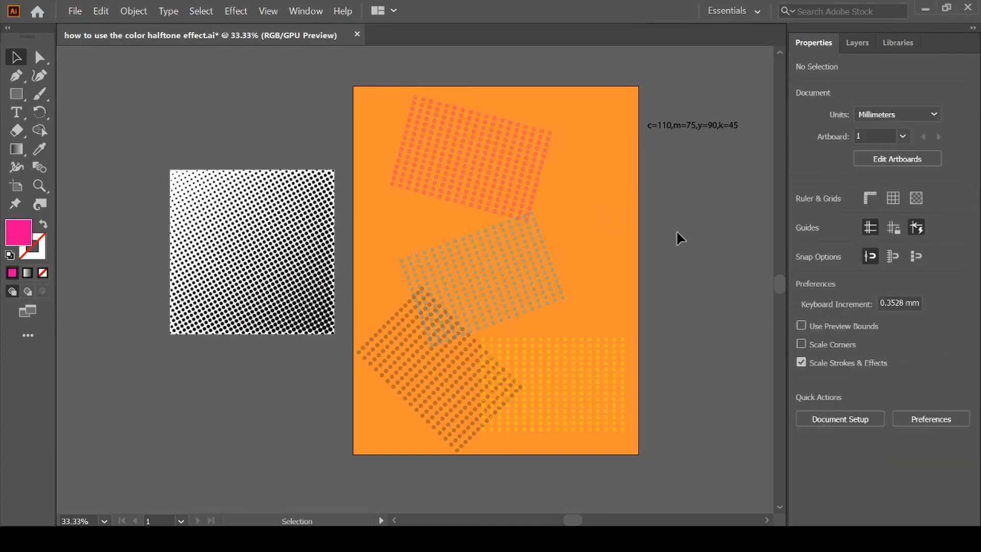
# Step: Center all four coloured dot groups horizontally and vertically on the artboard so that they overlap
pyautogui.click(568, 369)
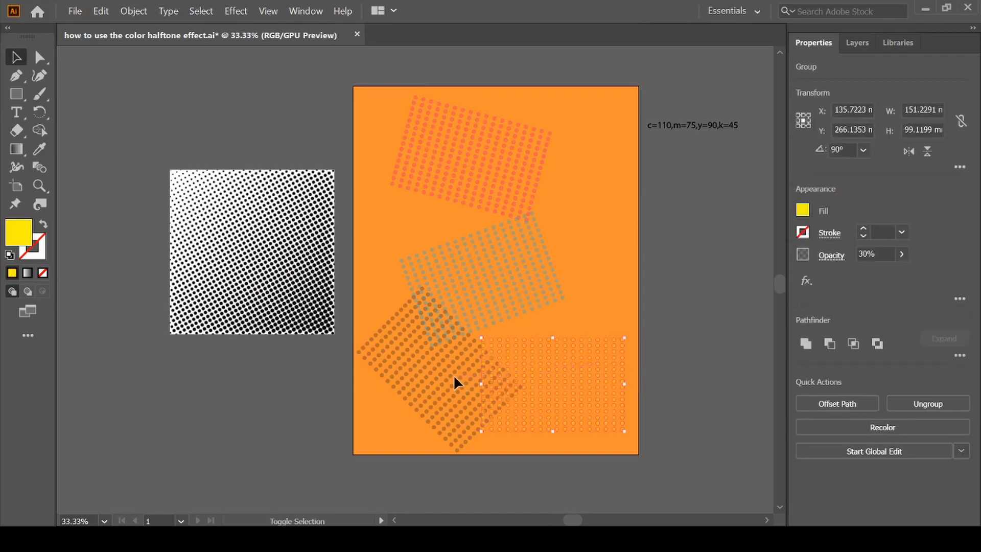
pyautogui.keyDown('shift'); pyautogui.click(432, 373); pyautogui.keyUp('shift')
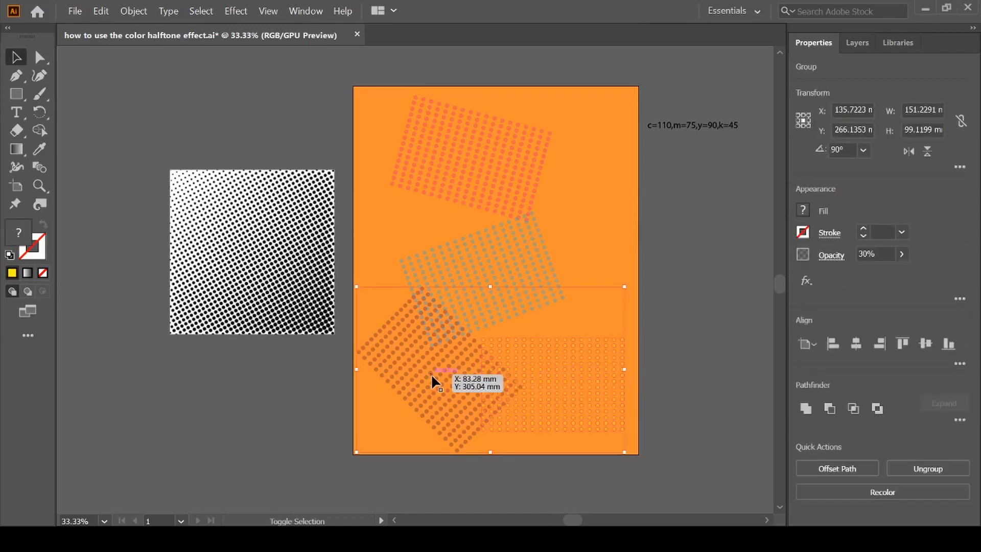
pyautogui.keyDown('shift'); pyautogui.click(494, 260); pyautogui.keyUp('shift')
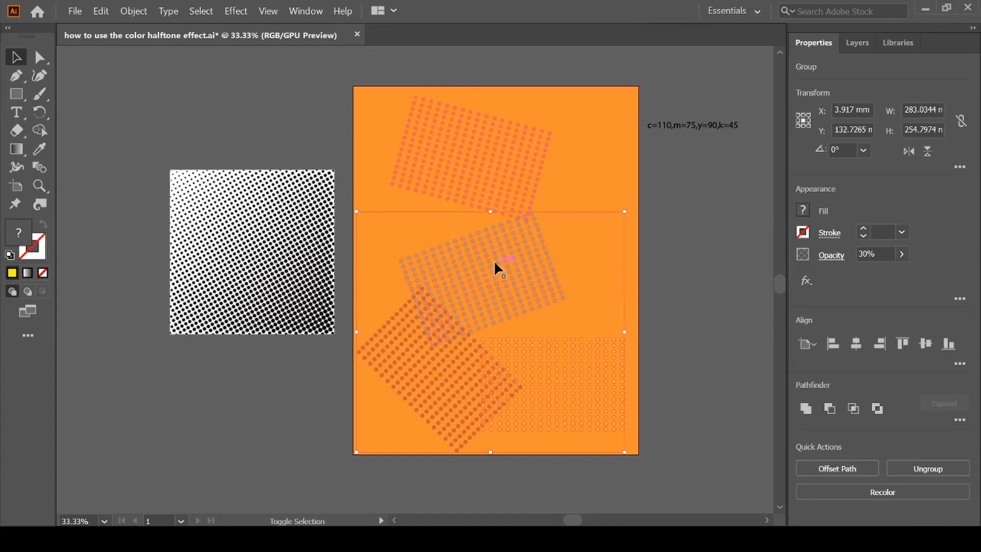
pyautogui.keyDown('shift'); pyautogui.click(506, 162); pyautogui.keyUp('shift')
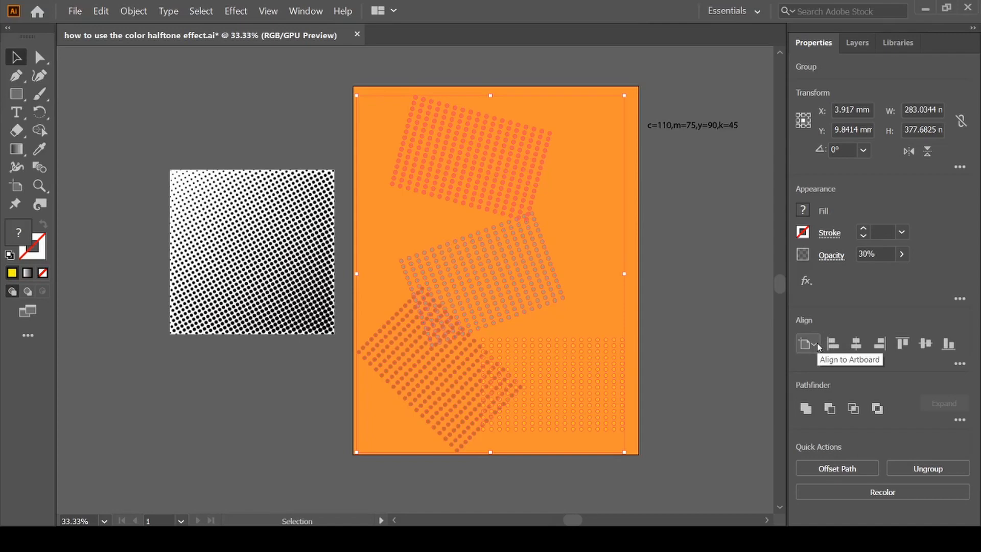
pyautogui.click(856, 347)
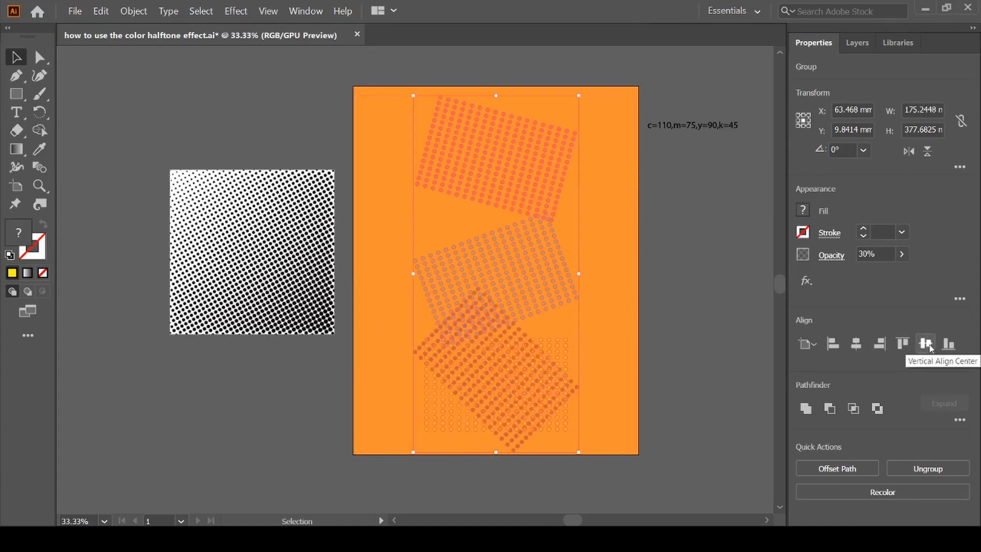
pyautogui.click(927, 344)
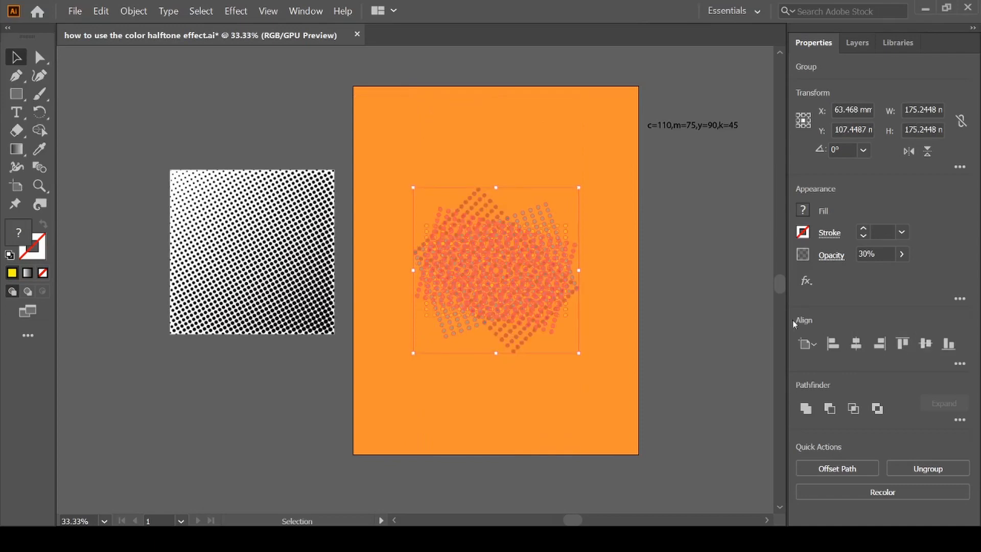
pyautogui.click(700, 288)
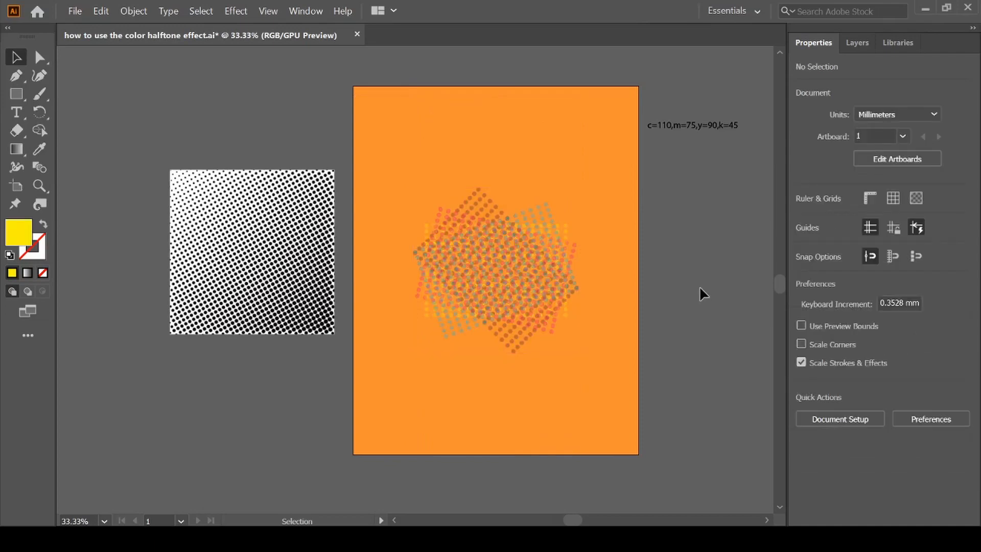
# Step: Draw a yellow rectangle about 126 mm wide and 87 mm high over the middle of the overlapping dot groups
pyautogui.hotkey('ctrl', '+')
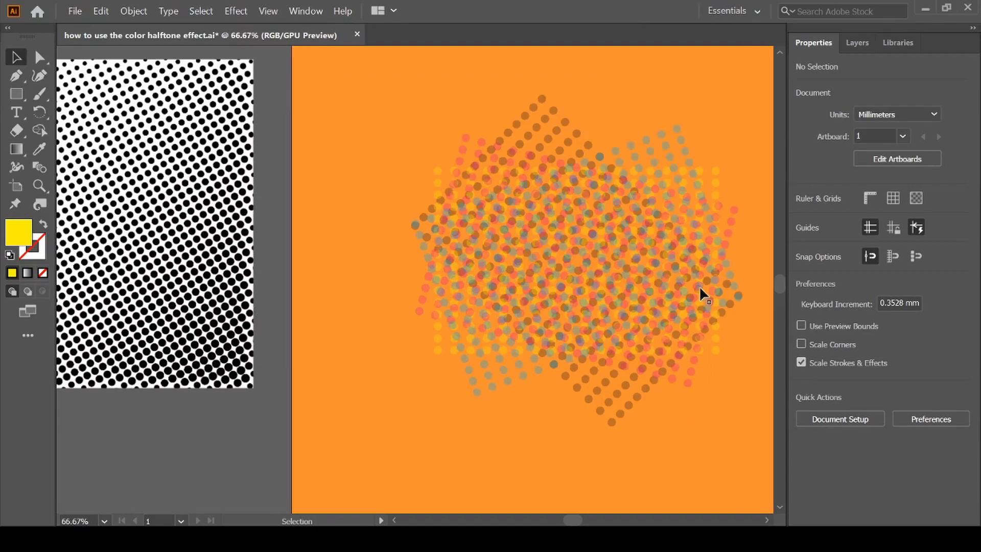
pyautogui.hscroll(3, 700, 286)
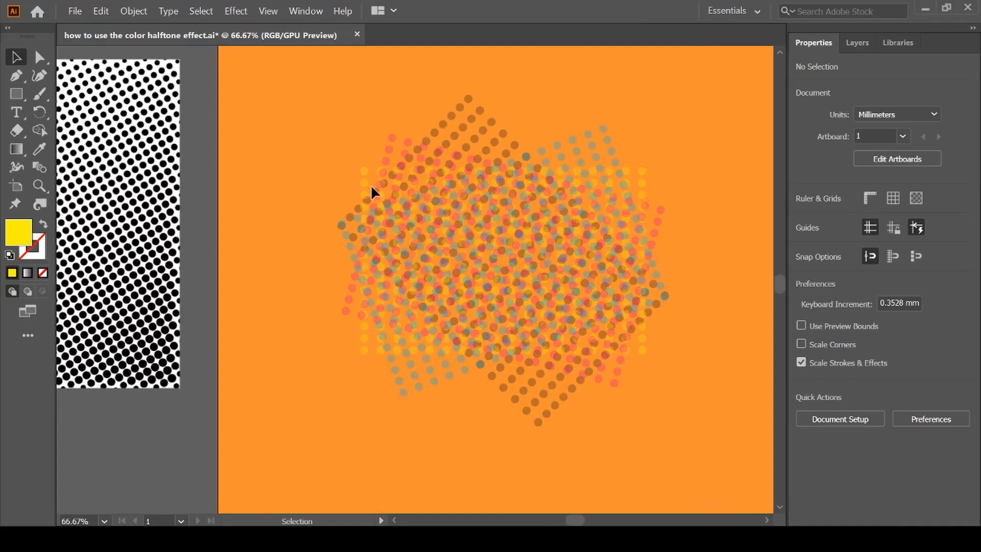
pyautogui.press('m')
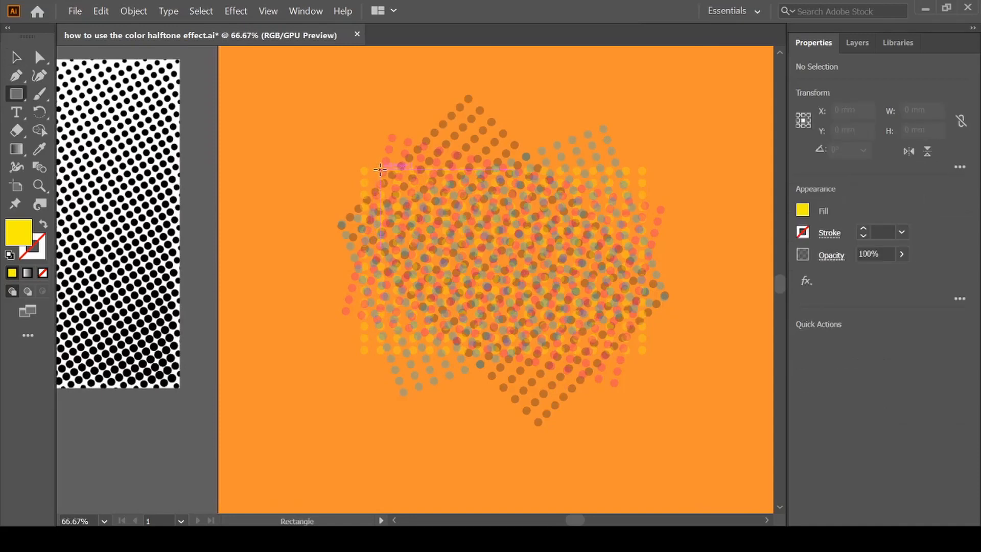
pyautogui.moveTo(380, 169)
pyautogui.mouseDown()
pyautogui.moveTo(554, 292)
pyautogui.moveTo(632, 327)
pyautogui.moveTo(618, 335)
pyautogui.mouseUp()
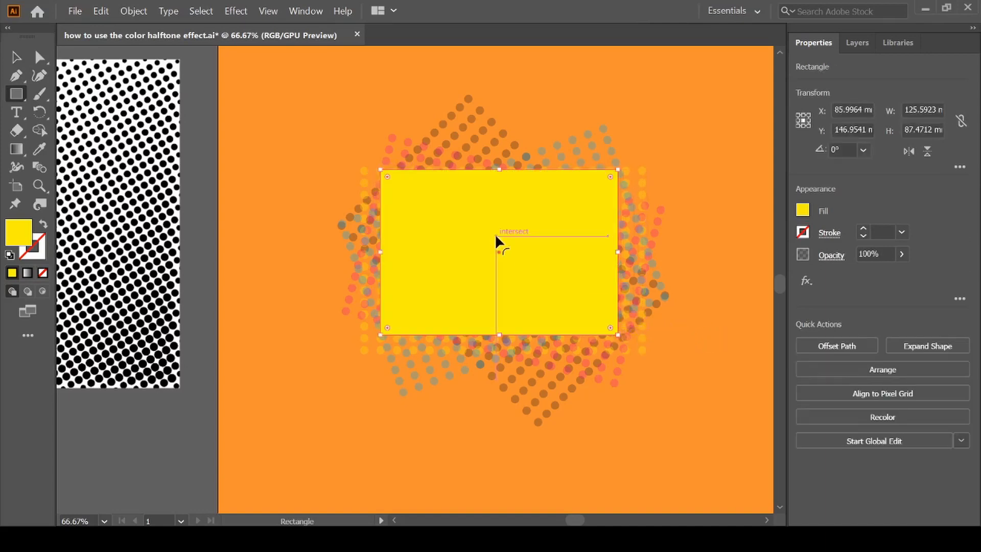
pyautogui.press('v')
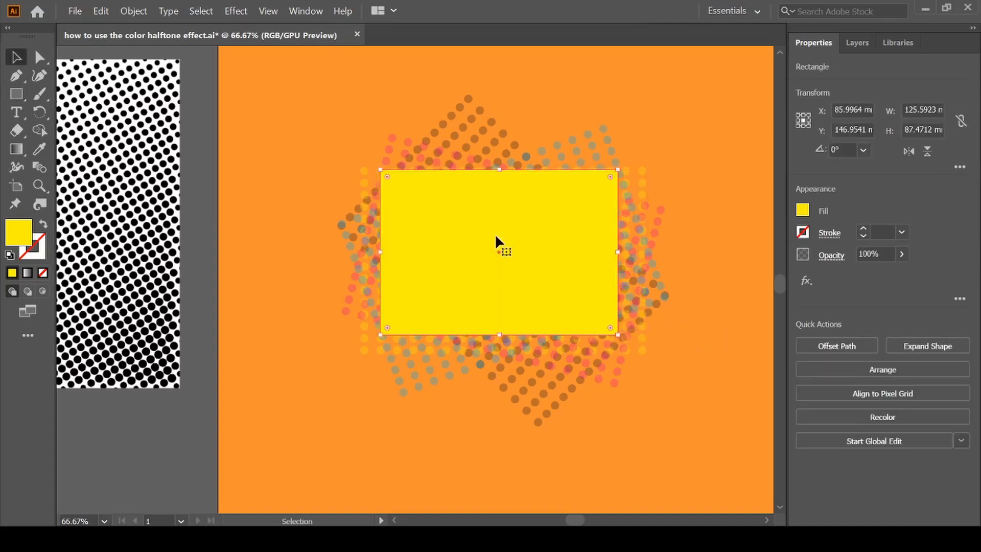
# Step: Clip the four overlapping dot groups to the yellow rectangle with a clipping mask
pyautogui.click(331, 131)
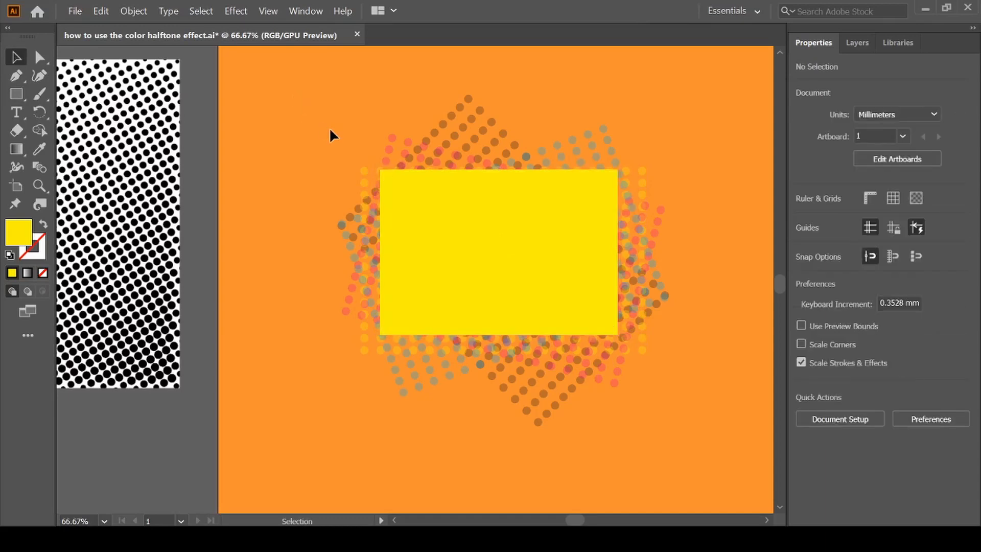
pyautogui.moveTo(330, 129); pyautogui.dragTo(681, 386)
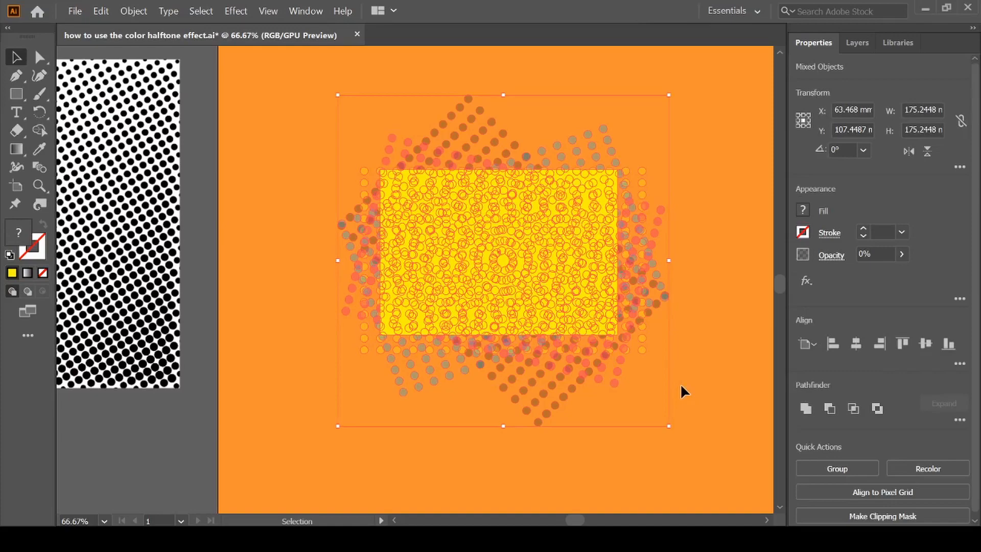
pyautogui.hotkey('ctrl', '7')
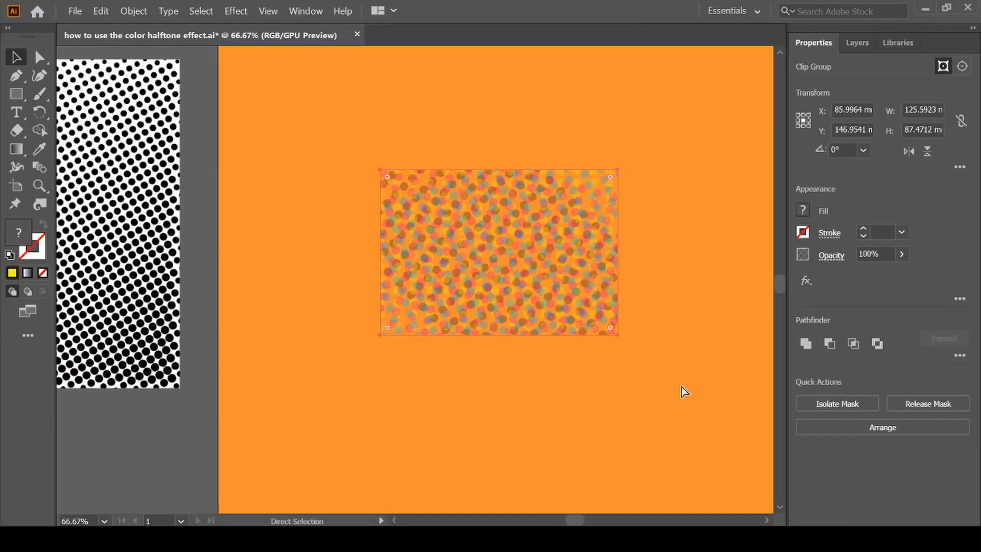
pyautogui.click(529, 379)
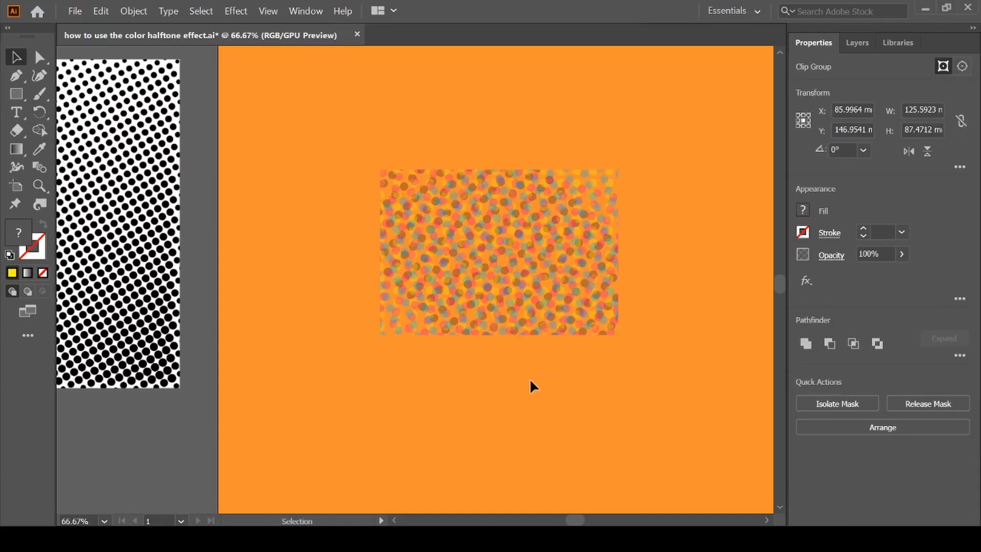
# Step: Move the black-and-white halftone square onto the artboard, just below the clipped dot pattern
pyautogui.hotkey('ctrl', '-')
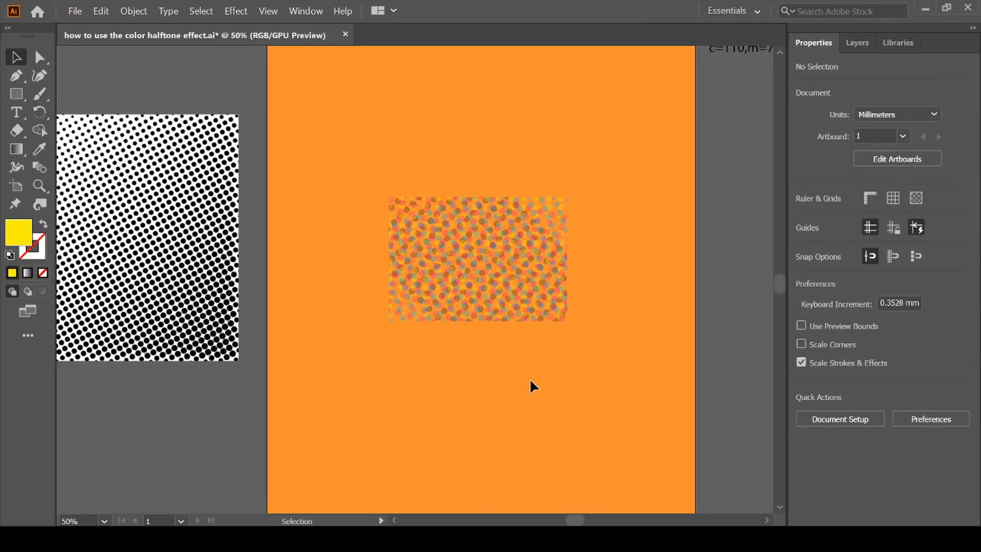
pyautogui.click(153, 265)
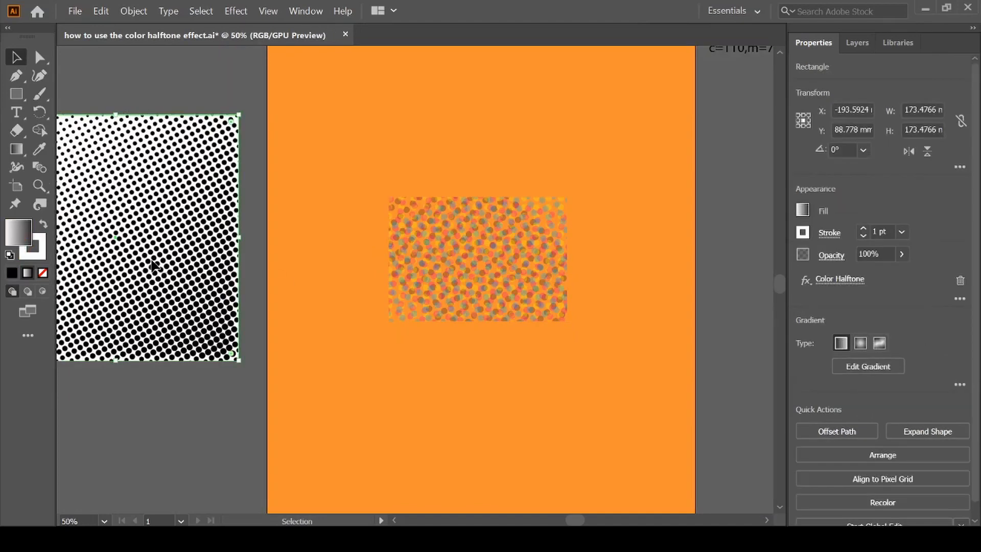
pyautogui.moveTo(153, 266); pyautogui.dragTo(538, 486)
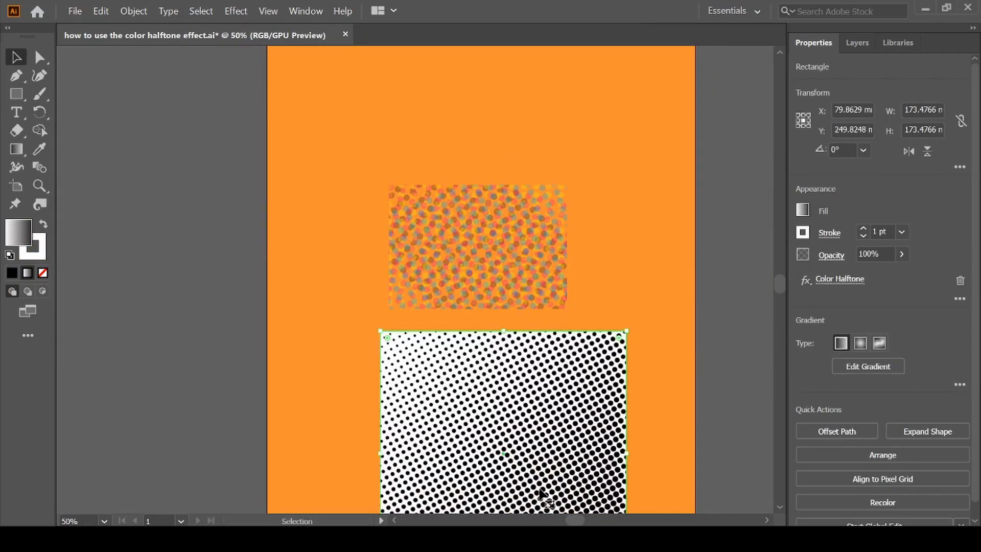
pyautogui.scroll(-3, 539, 486)
pyautogui.moveTo(543, 272); pyautogui.dragTo(540, 252)
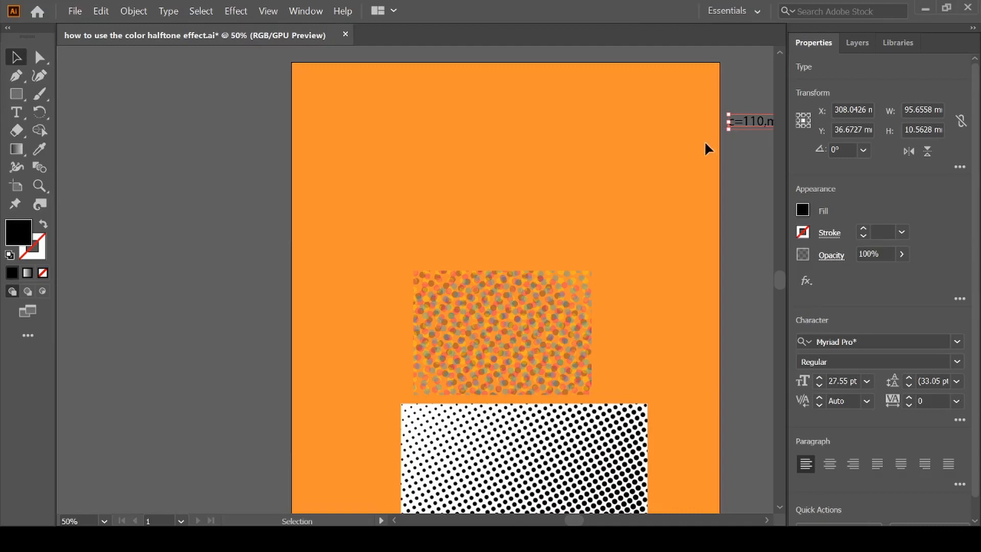
# Step: Move the text "c=110,m=75,y=90,k=45" to the right of the clipped dot pattern, near its lower edge
pyautogui.click(741, 196)
pyautogui.click(762, 130)
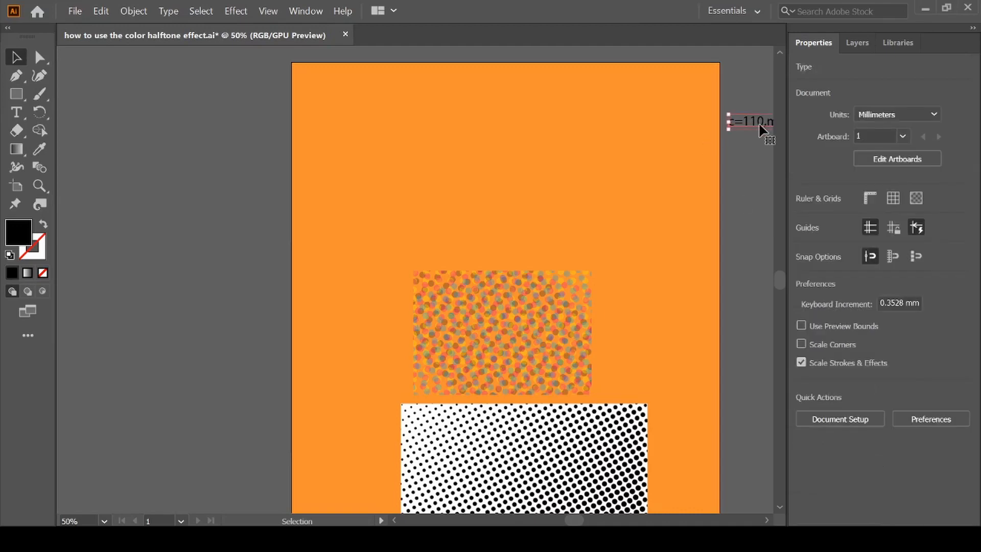
pyautogui.moveTo(760, 129); pyautogui.dragTo(635, 360)
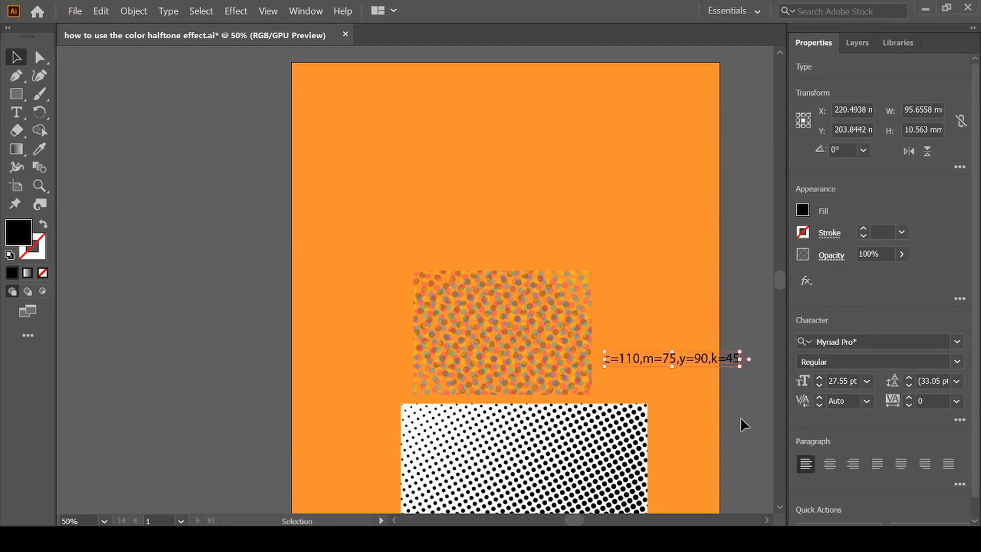
# Step: Open the gradient square's Color Halftone effect for editing and set its maximum radius to 80 pixels
pyautogui.scroll(-3, 740, 416)
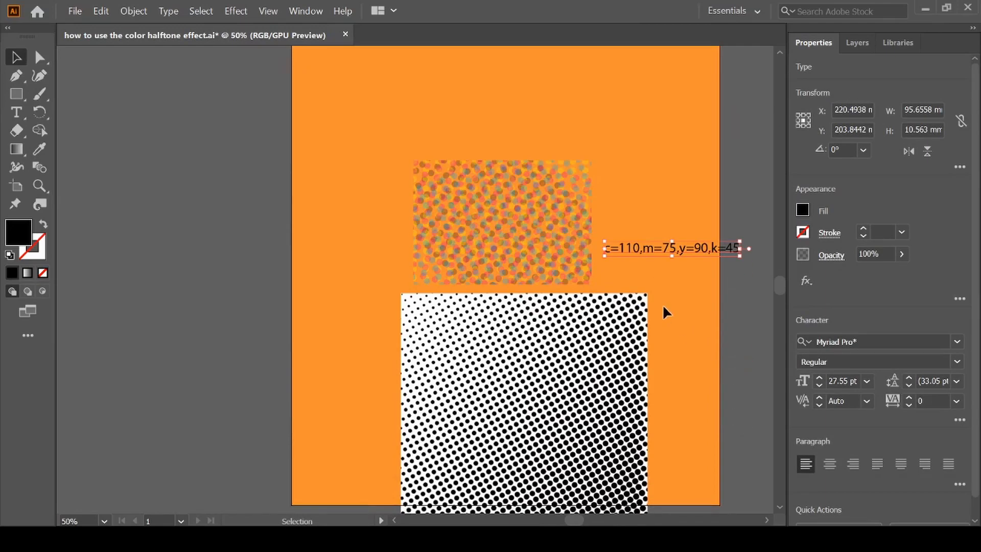
pyautogui.click(734, 299)
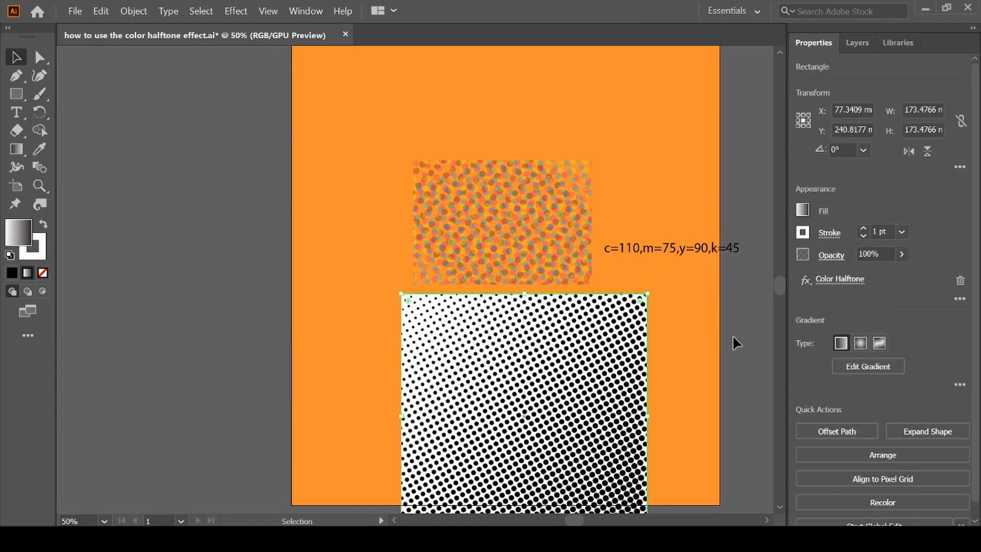
pyautogui.click(762, 333)
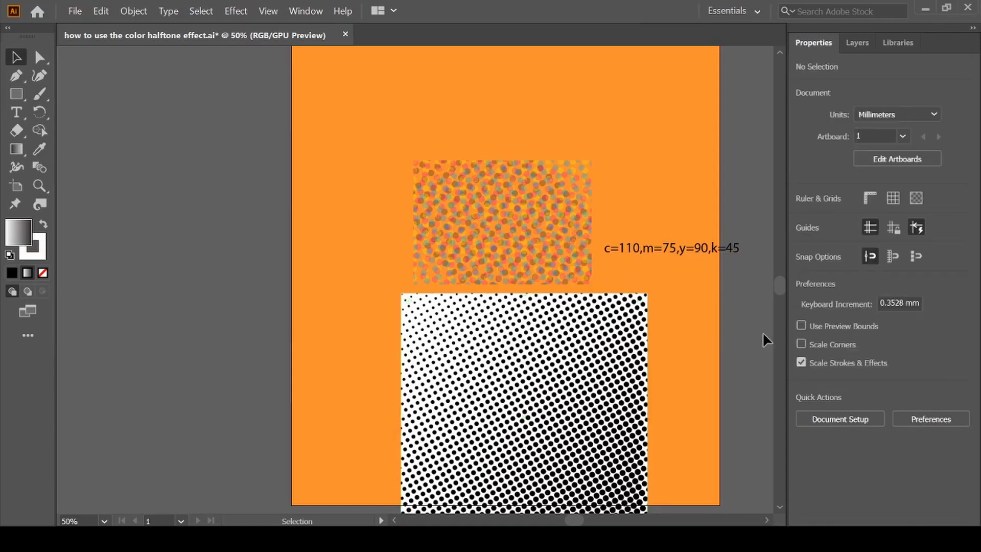
pyautogui.click(609, 362)
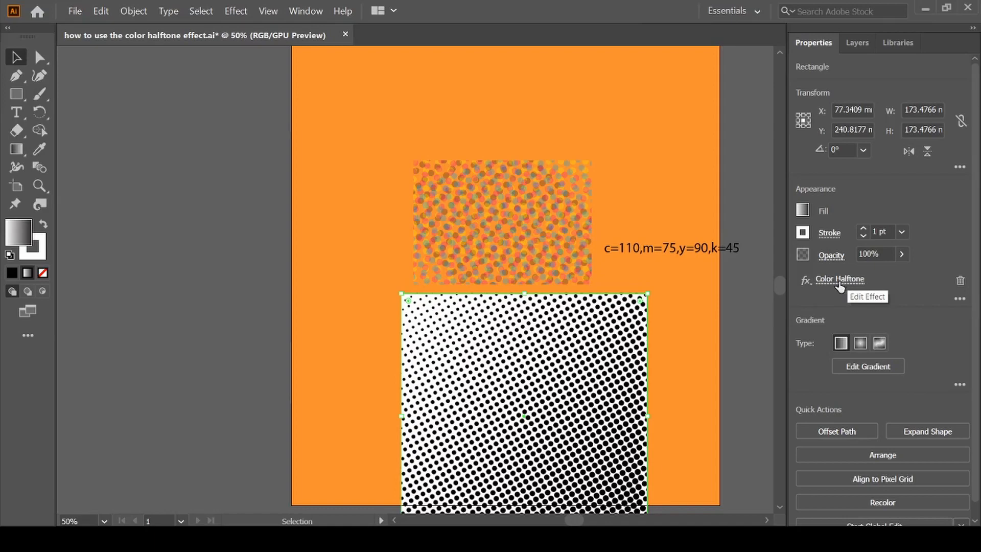
pyautogui.scroll(-2, 546, 373)
pyautogui.scroll(-3, 545, 368)
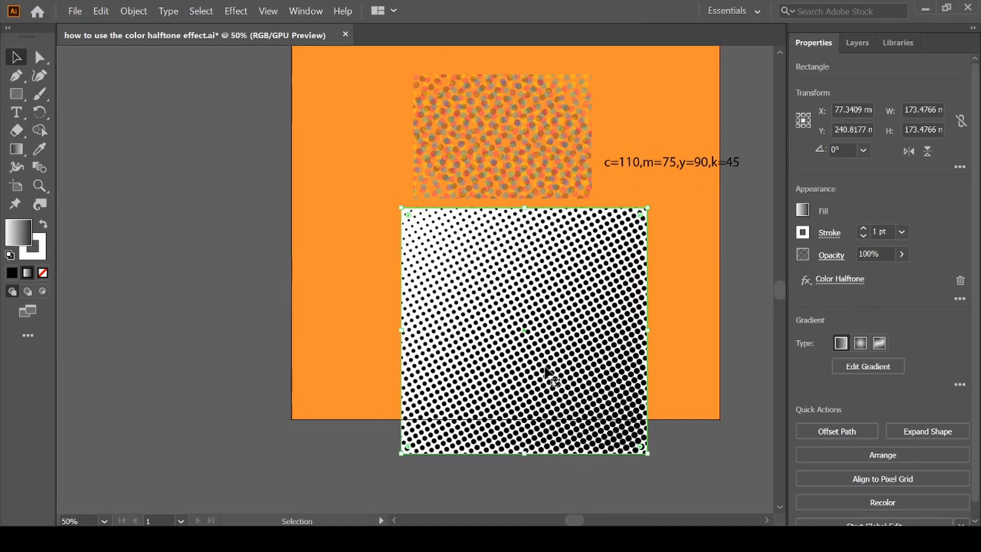
pyautogui.click(842, 280)
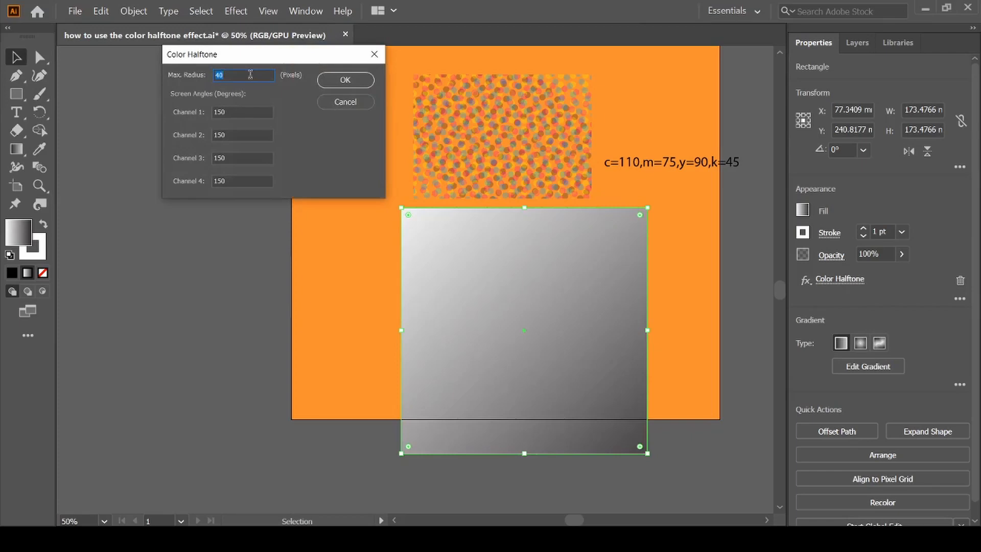
pyautogui.press('BackSpace')
pyautogui.write('80')
# Step: Set the square's halftone screen angles to 110, 75, 90 and 45 for channels 1 to 4, and apply the effect
pyautogui.click(235, 112)
pyautogui.press('BackSpace')
pyautogui.press('BackSpace')
pyautogui.write('110')
pyautogui.press('BackSpace')
pyautogui.press('BackSpace')
pyautogui.press('BackSpace')
pyautogui.write('75')
pyautogui.press('BackSpace')
pyautogui.press('BackSpace')
pyautogui.press('BackSpace')
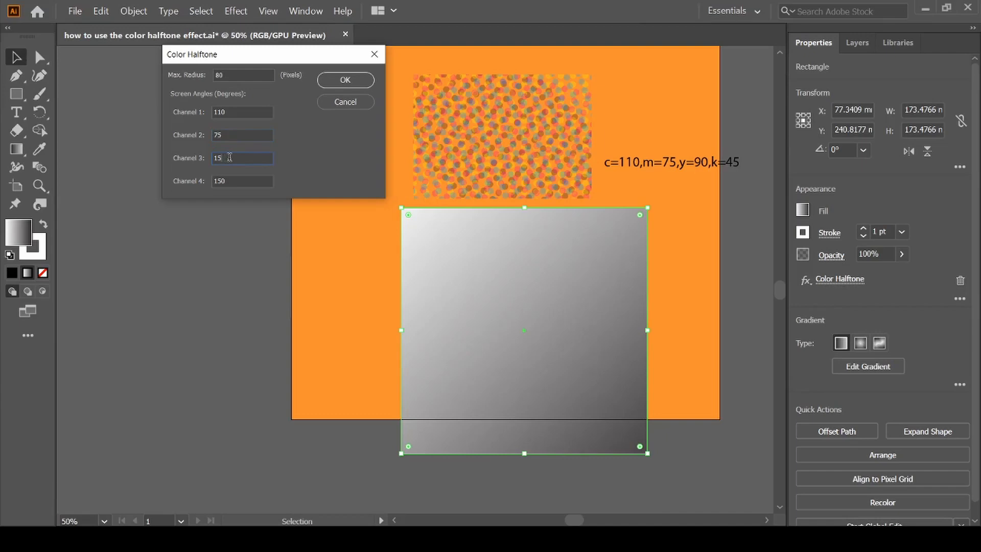
pyautogui.write('90')
pyautogui.press('BackSpace')
pyautogui.press('BackSpace')
pyautogui.press('BackSpace')
pyautogui.write('45')
pyautogui.click(346, 80)
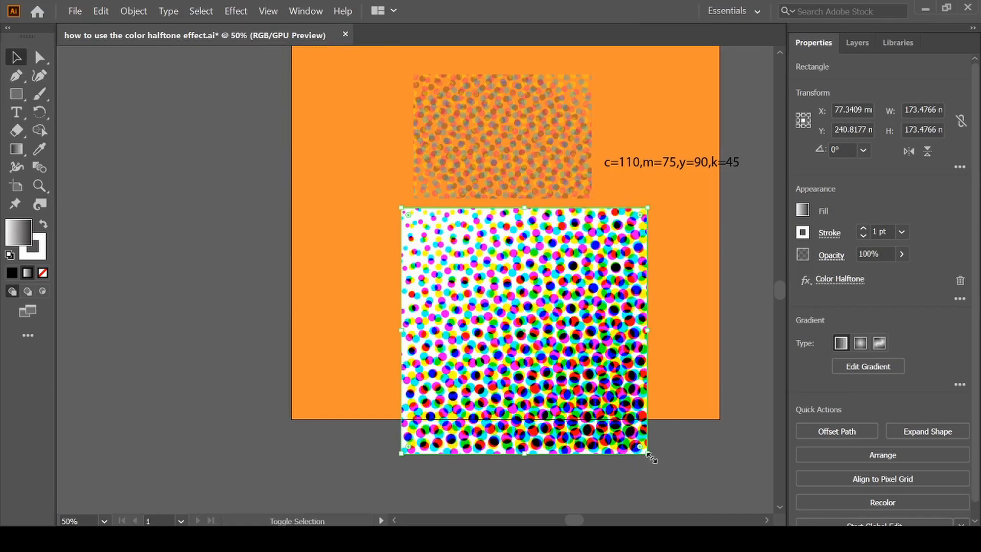
# Step: Scale the halftone square down to about 108 mm per side and place it just left of the clipped dot pattern
pyautogui.moveTo(651, 457)
pyautogui.mouseDown()
pyautogui.moveTo(628, 333)
pyautogui.moveTo(644, 362)
pyautogui.mouseUp()
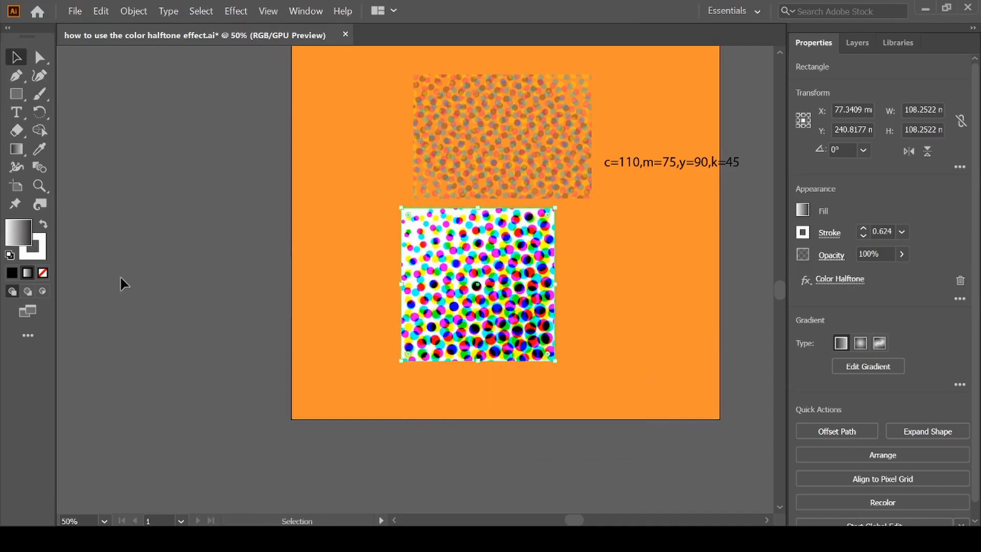
pyautogui.click(121, 278)
pyautogui.scroll(1, 434, 352)
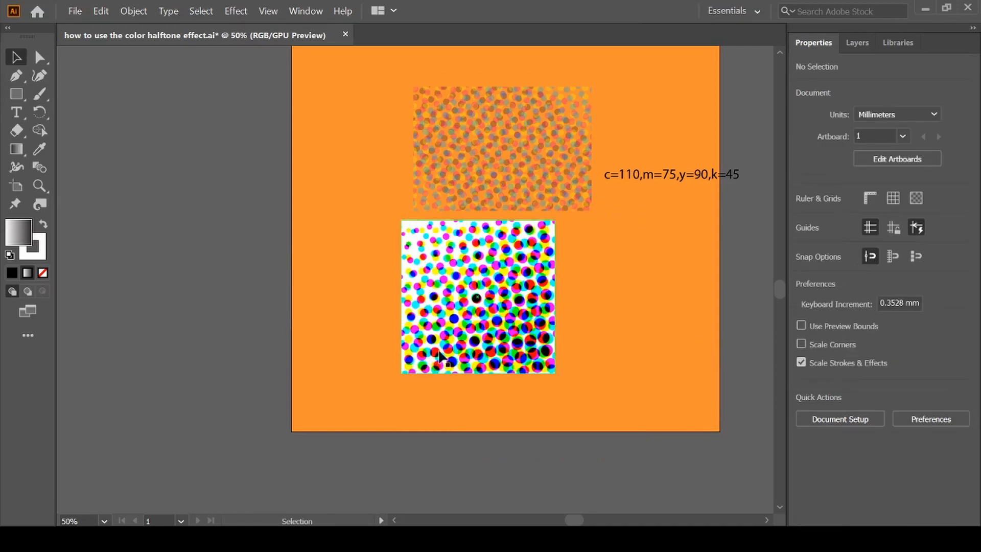
pyautogui.moveTo(448, 342); pyautogui.dragTo(288, 200)
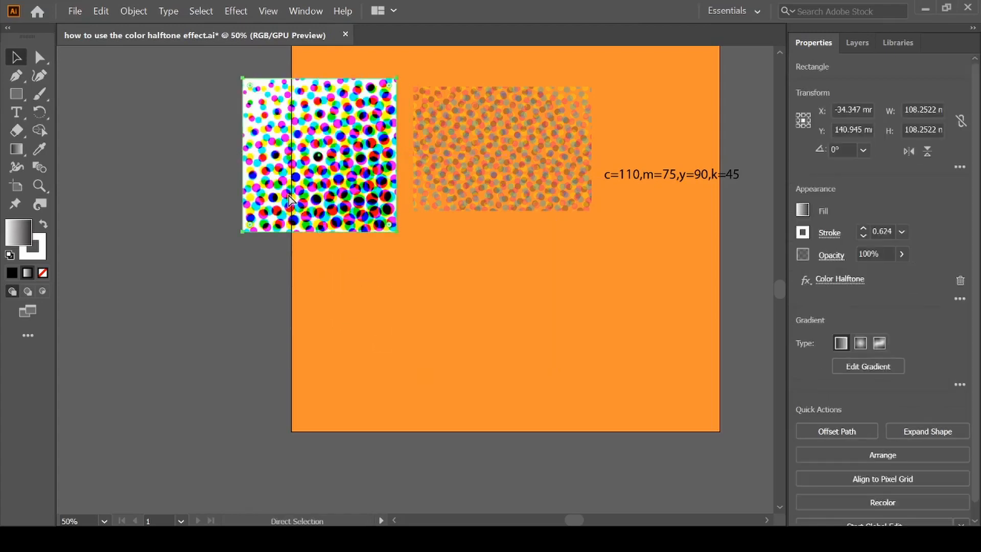
# Step: Compare the overlapping dots of the halftone square with those of the clipped dot pattern up close
pyautogui.hotkey('ctrl', '=')
pyautogui.hotkey('ctrl', '=')
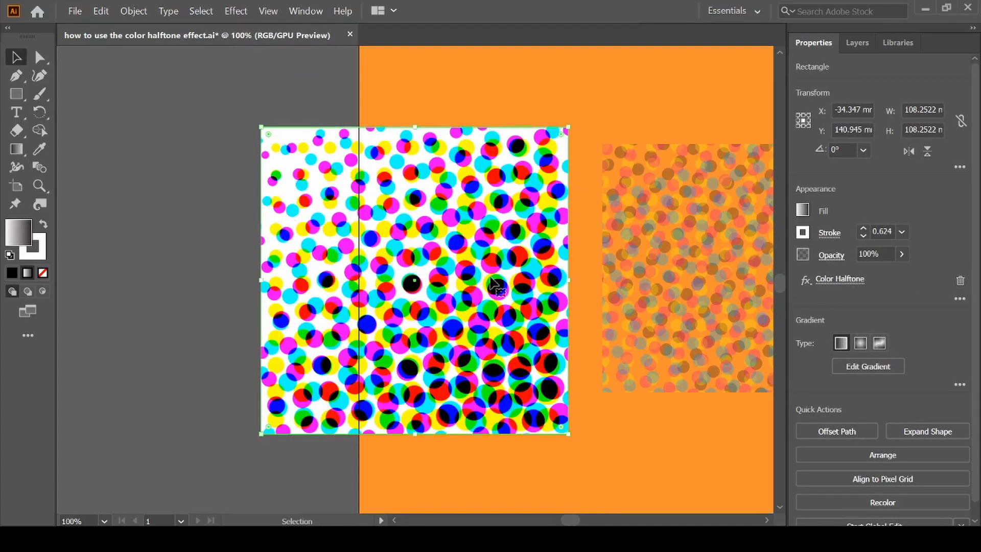
pyautogui.hscroll(2, 485, 284)
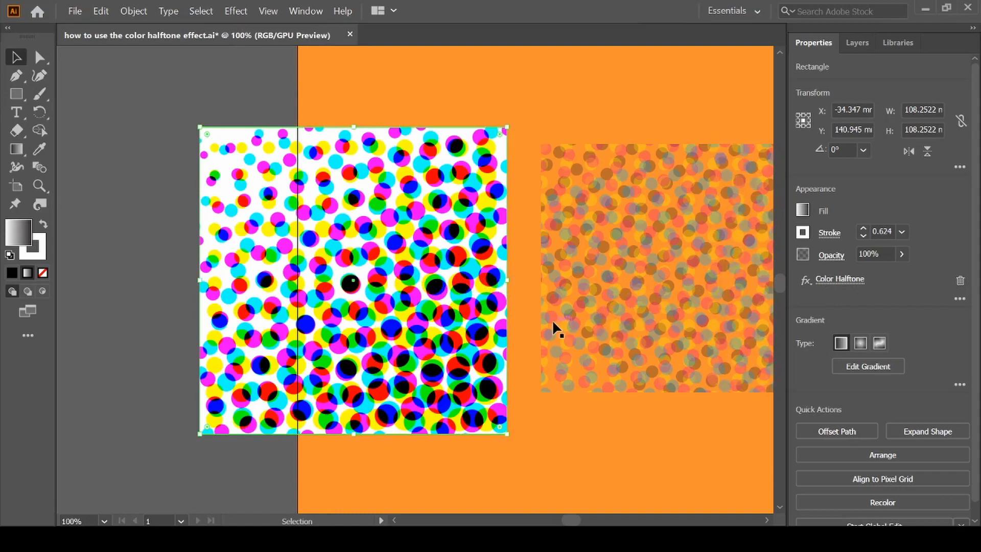
pyautogui.hotkey('ctrl', '-')
pyautogui.click(569, 386)
pyautogui.hscroll(2, 569, 386)
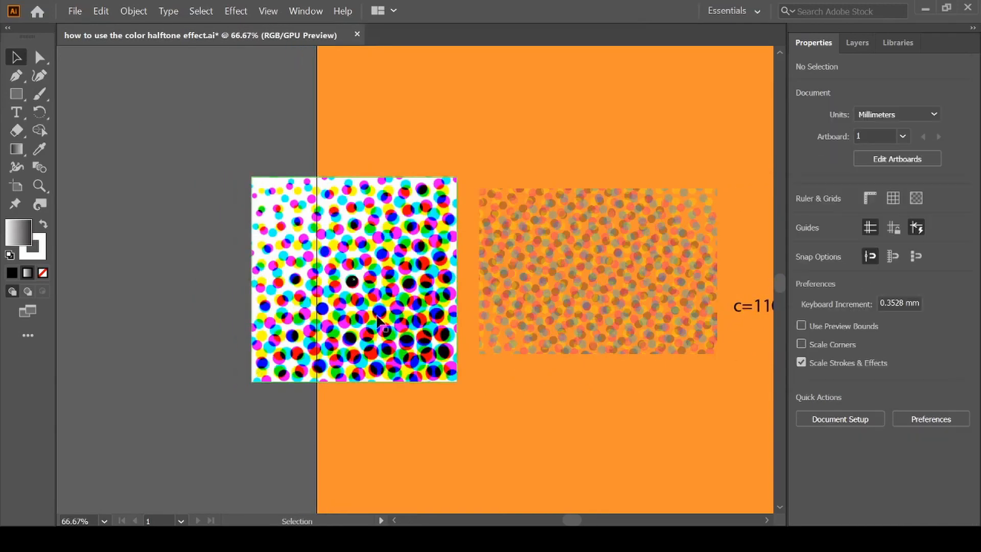
# Step: Change the square's halftone screen angles for channels 1, 2 and 4 to 90 so all four match, and apply the effect
pyautogui.click(390, 333)
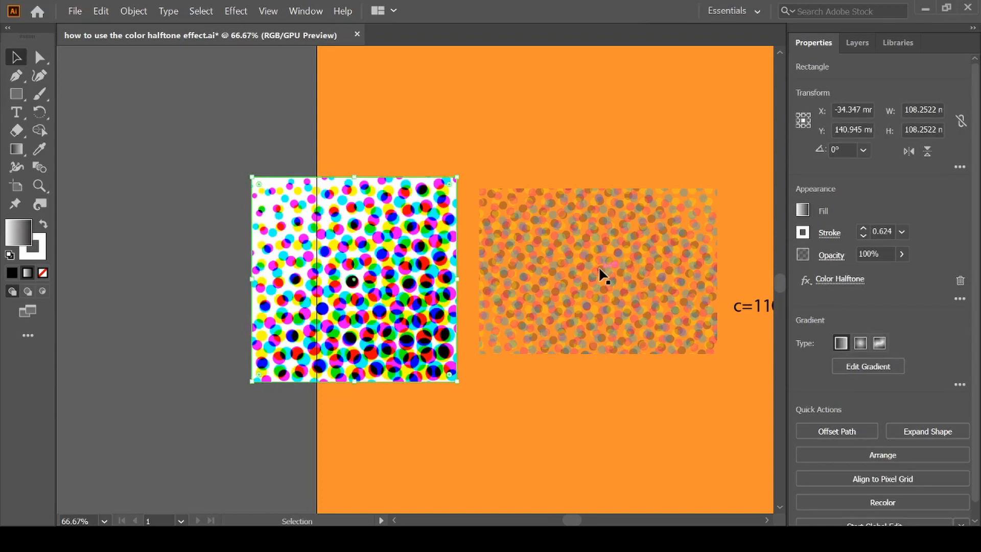
pyautogui.click(843, 280)
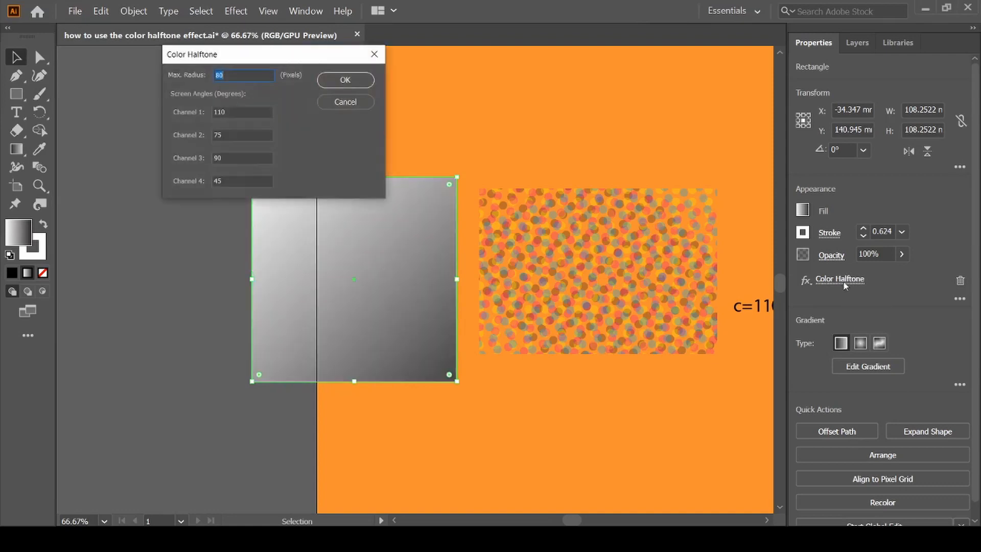
pyautogui.click(235, 112)
pyautogui.press('BackSpace')
pyautogui.press('BackSpace')
pyautogui.write('90')
pyautogui.press('BackSpace')
pyautogui.write('90')
pyautogui.click(226, 181)
pyautogui.press('BackSpace')
pyautogui.press('BackSpace')
pyautogui.write('90')
pyautogui.click(337, 80)
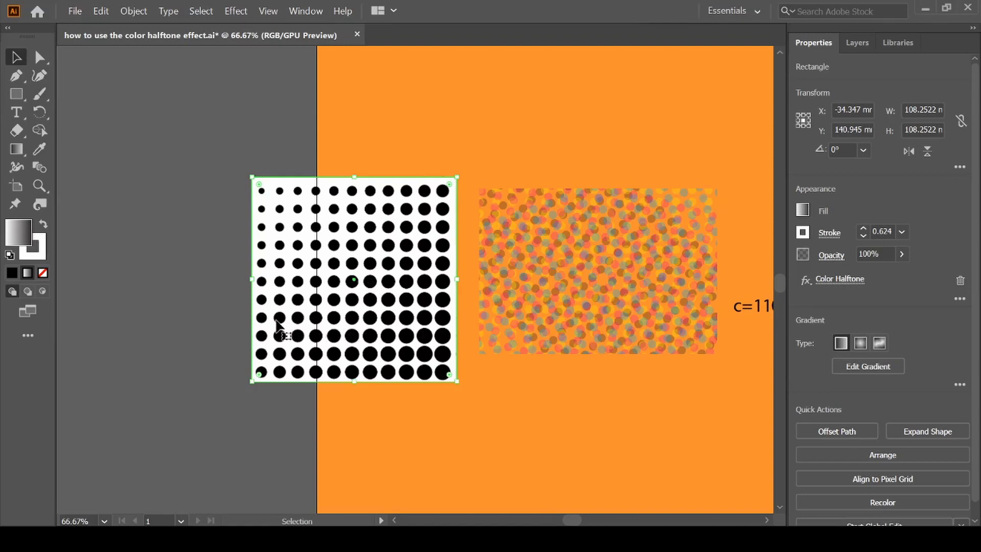
pyautogui.click(545, 420)
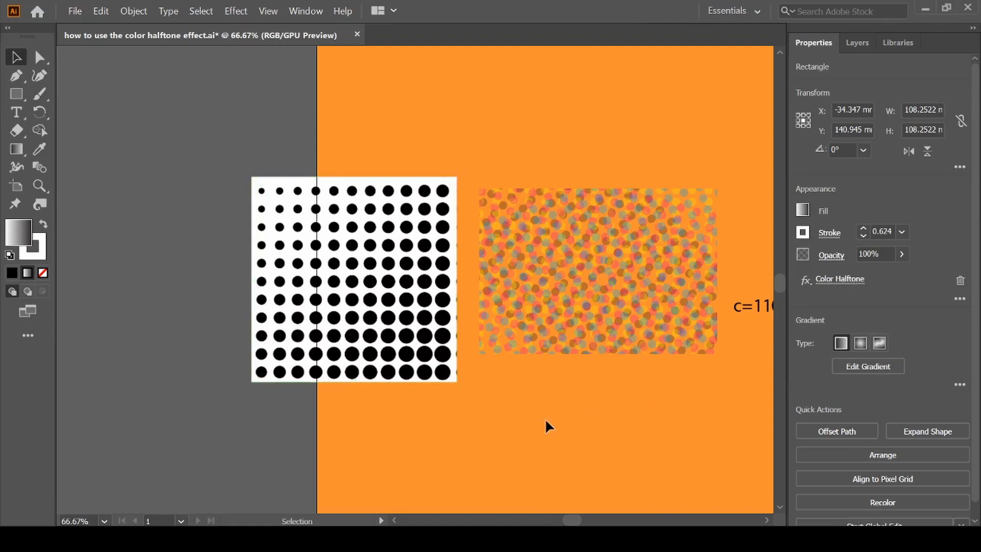
# Step: Release the clipping mask from the dot pattern beside the halftone square
pyautogui.click(584, 347)
pyautogui.rightClick(583, 346)
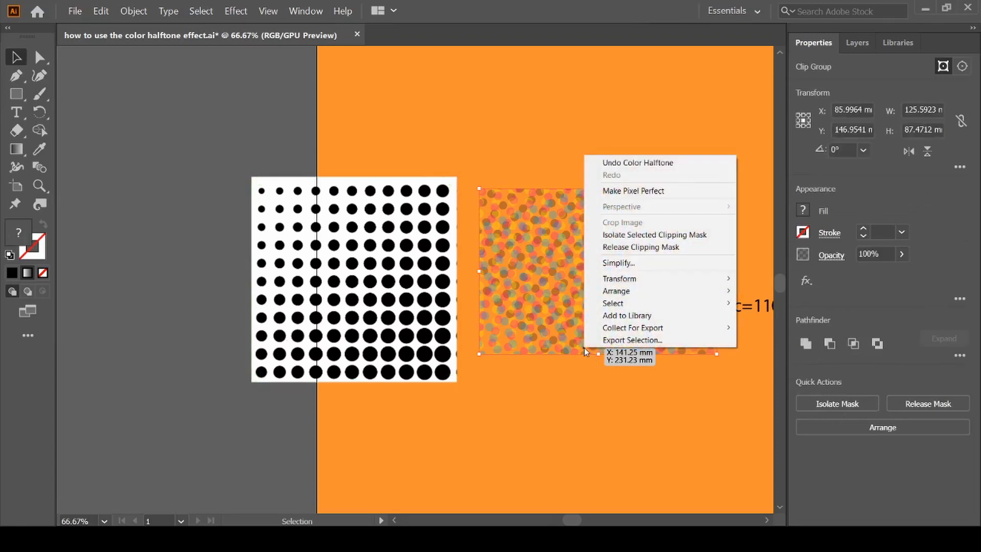
pyautogui.moveTo(623, 302)
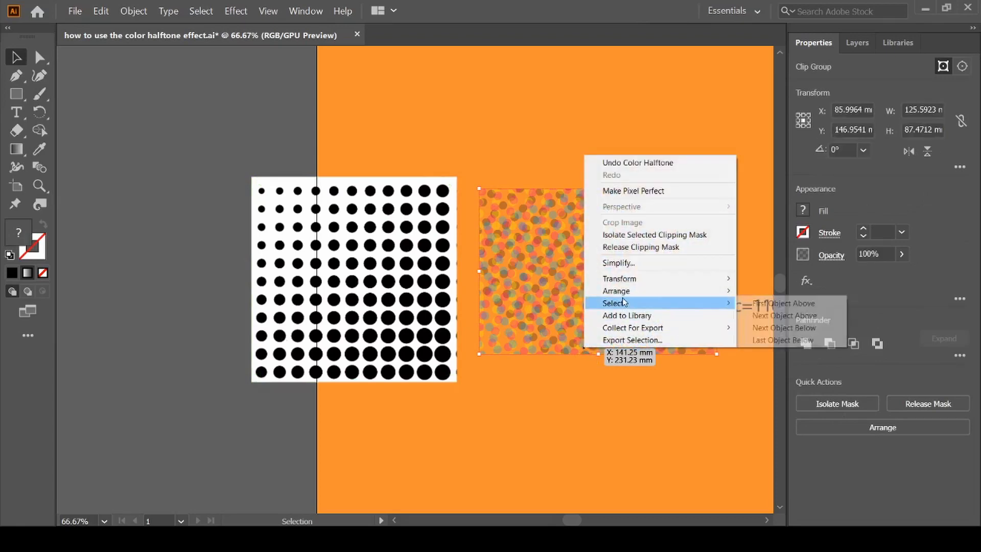
pyautogui.click(640, 248)
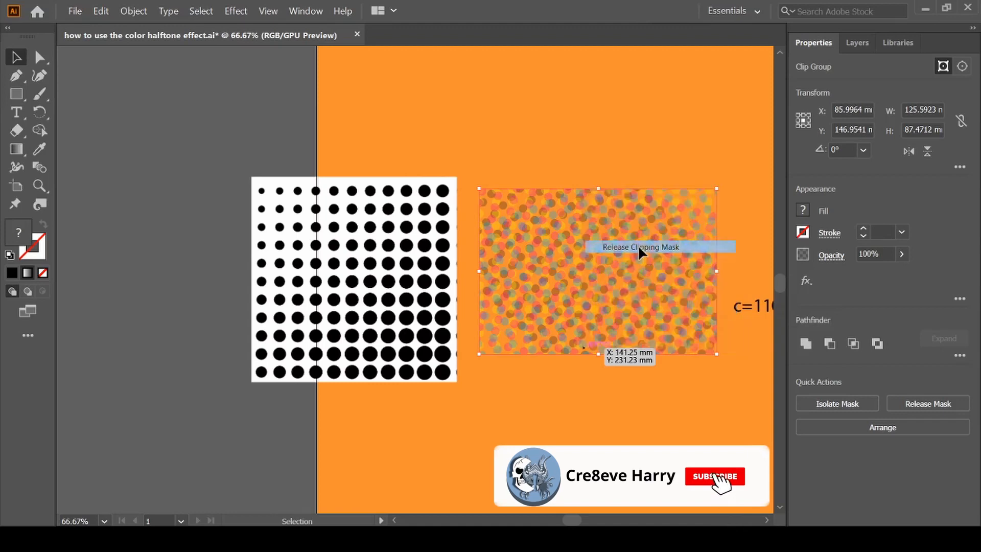
pyautogui.click(725, 97)
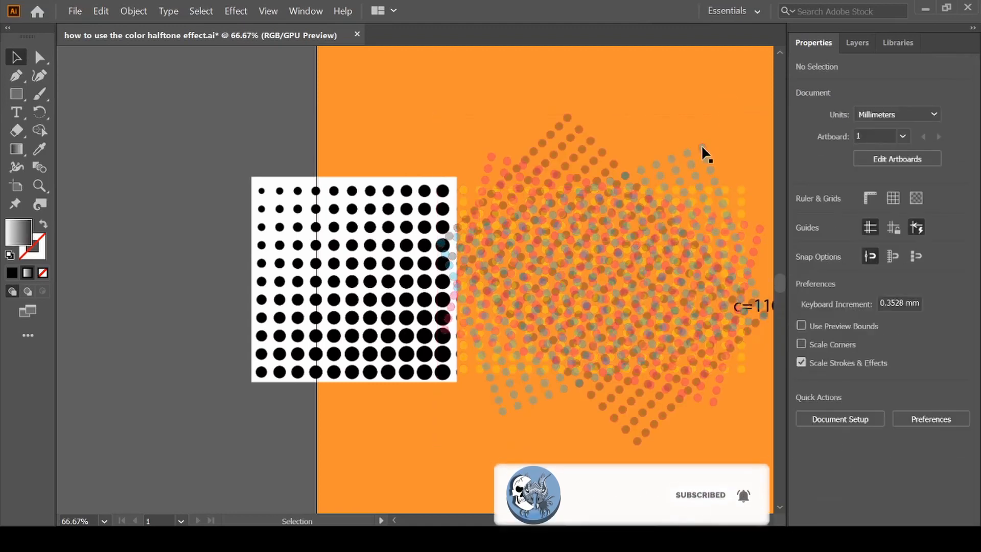
# Step: Set the magenta dot group's rotation angle to 90°
pyautogui.click(742, 197)
pyautogui.hscroll(5, 741, 194)
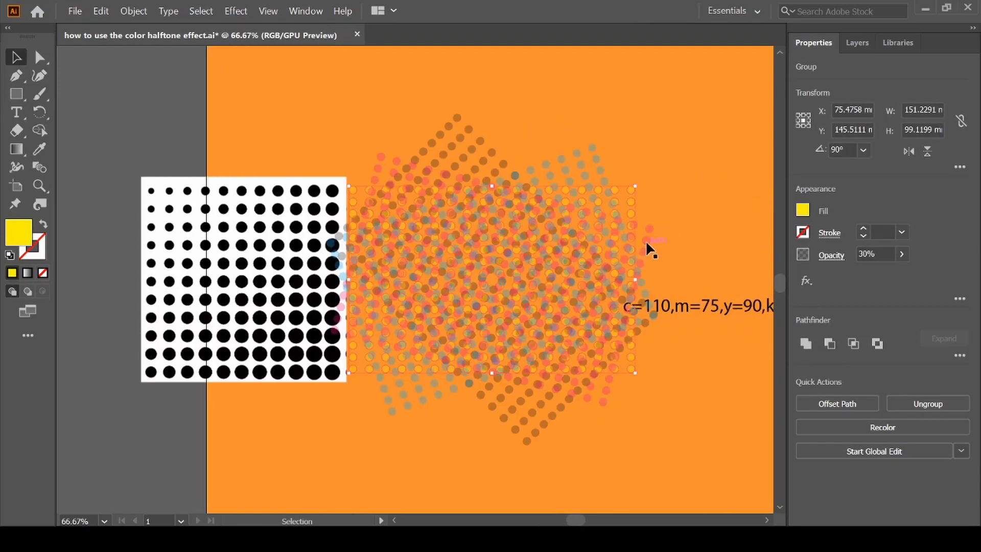
pyautogui.click(646, 240)
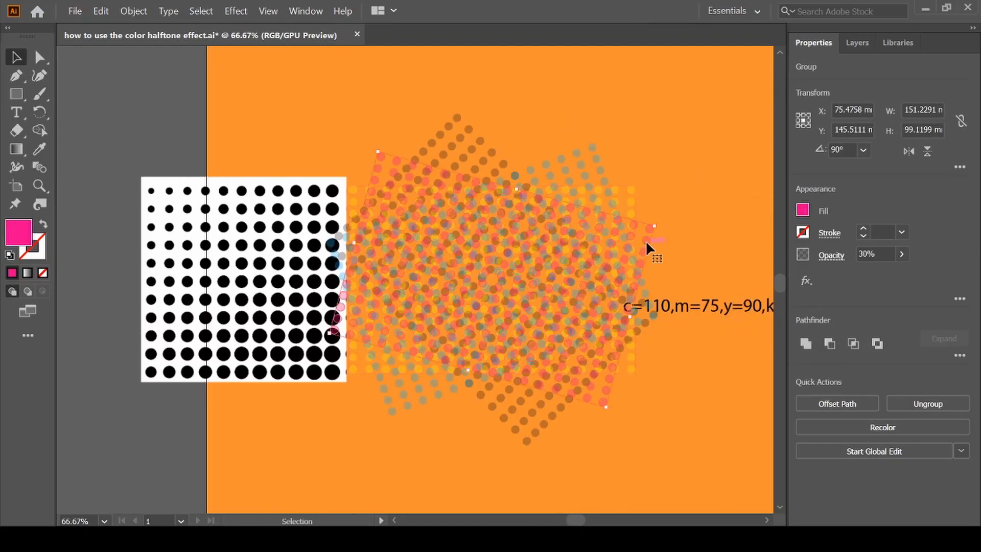
pyautogui.click(845, 147)
pyautogui.press('BackSpace')
pyautogui.press('BackSpace')
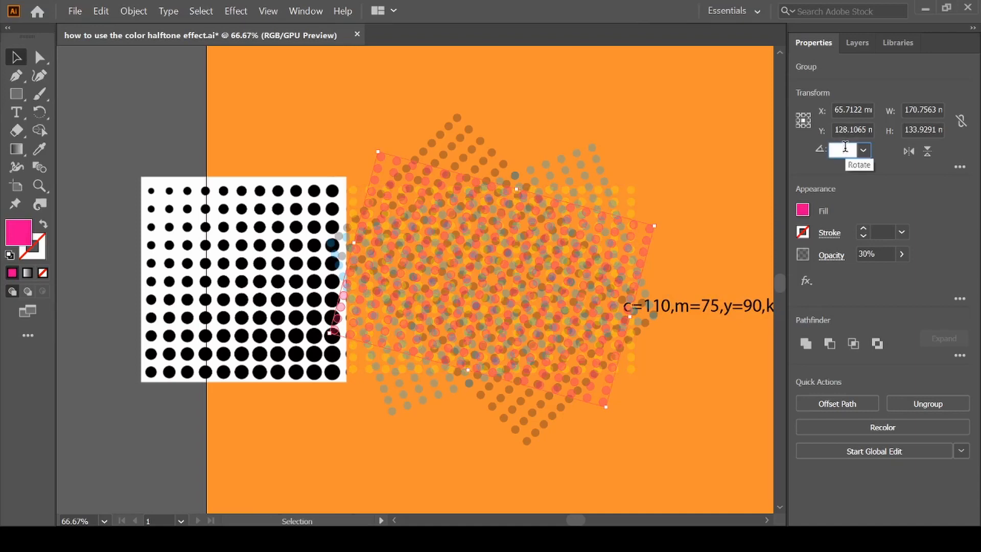
pyautogui.write('90')
pyautogui.press('Return')
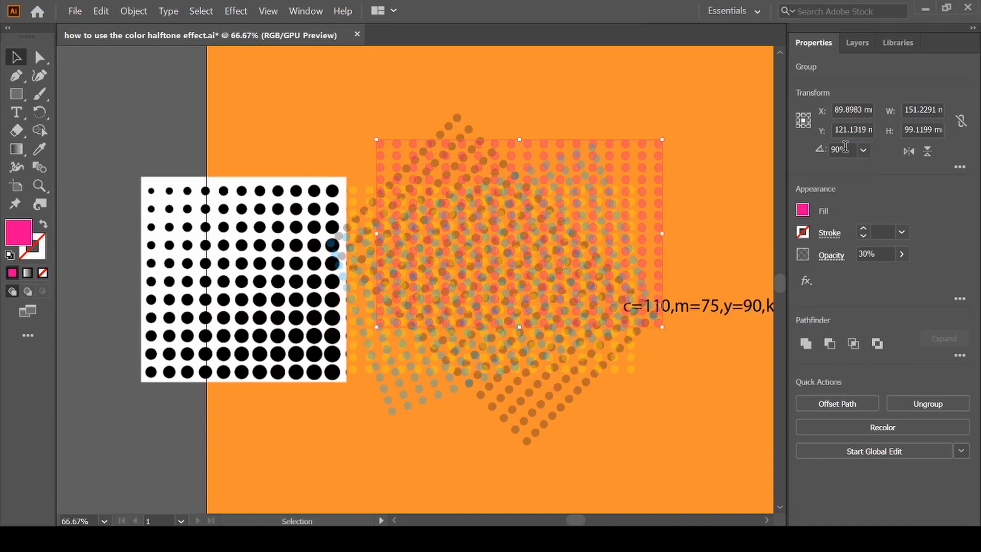
# Step: Set the black dot group's rotation angle to 90°
pyautogui.click(577, 391)
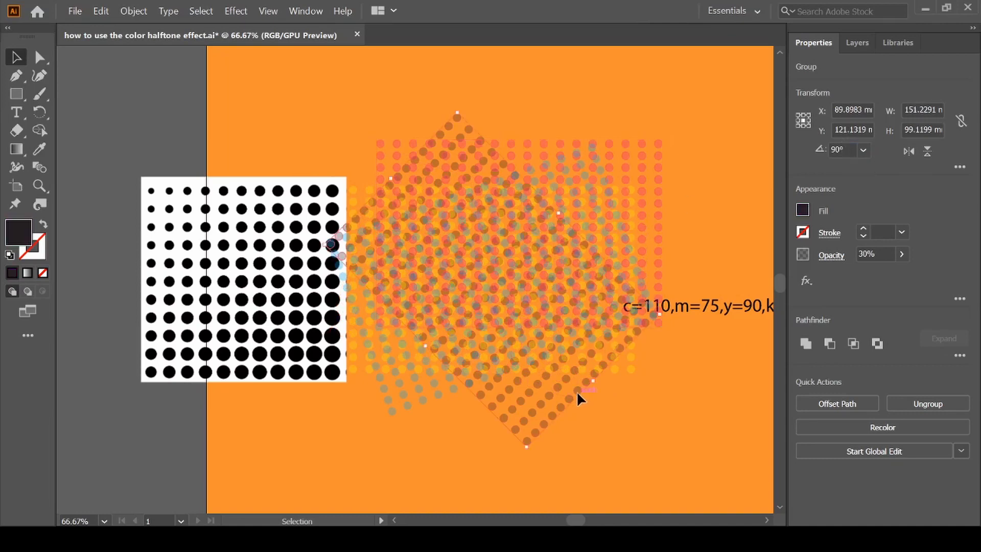
pyautogui.click(844, 150)
pyautogui.press('BackSpace')
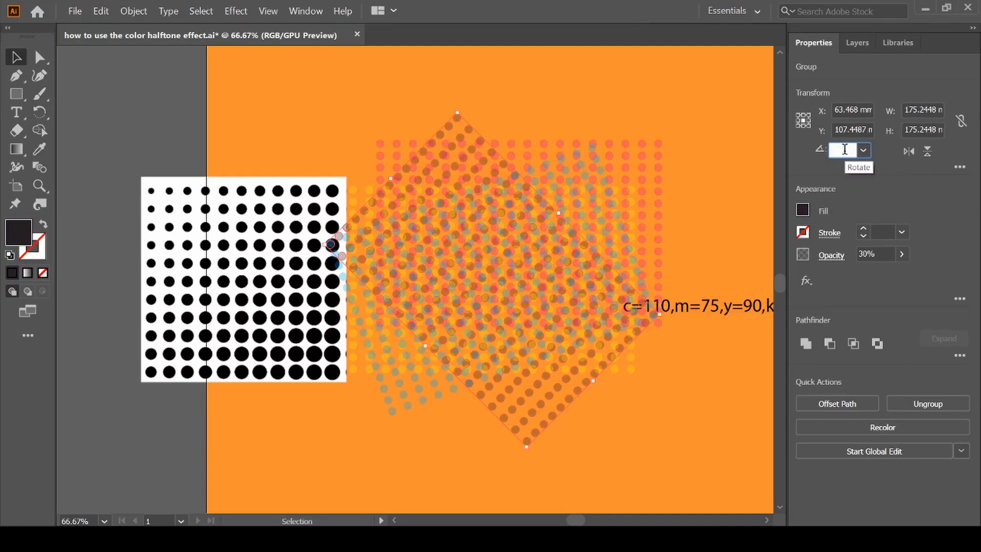
pyautogui.write('90')
pyautogui.press('Return')
pyautogui.click(722, 198)
# Step: Set the cyan dot group's rotation angle to 90°
pyautogui.click(478, 379)
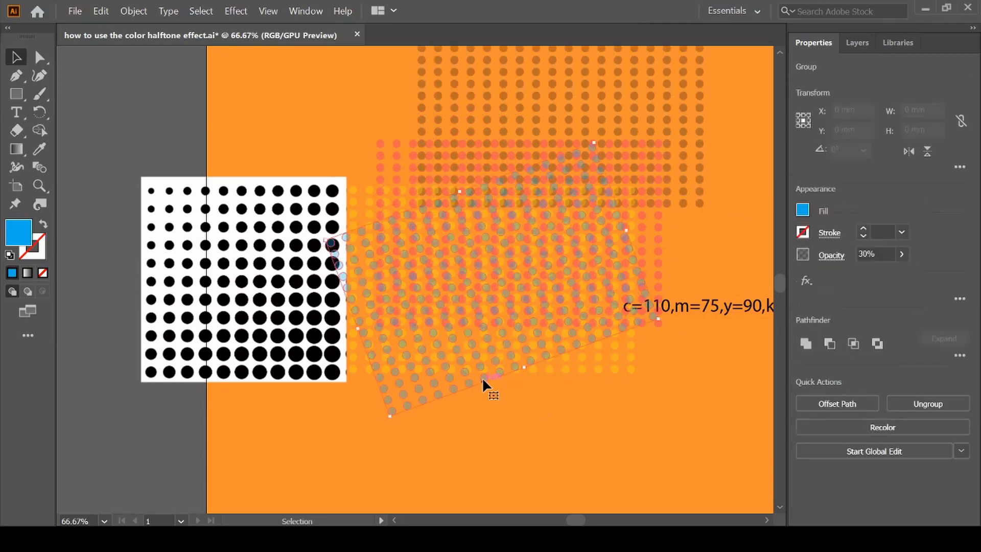
pyautogui.click(851, 147)
pyautogui.write('90')
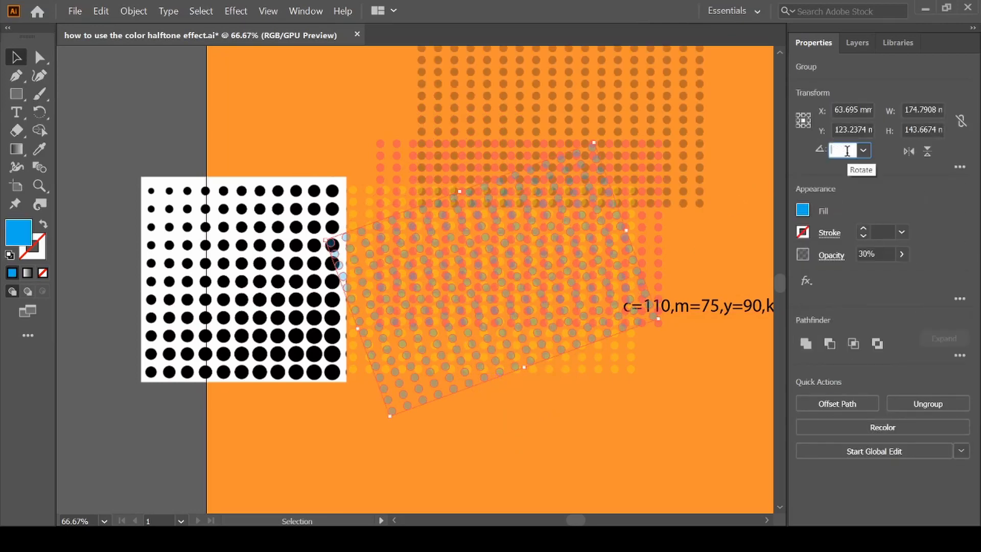
pyautogui.press('Return')
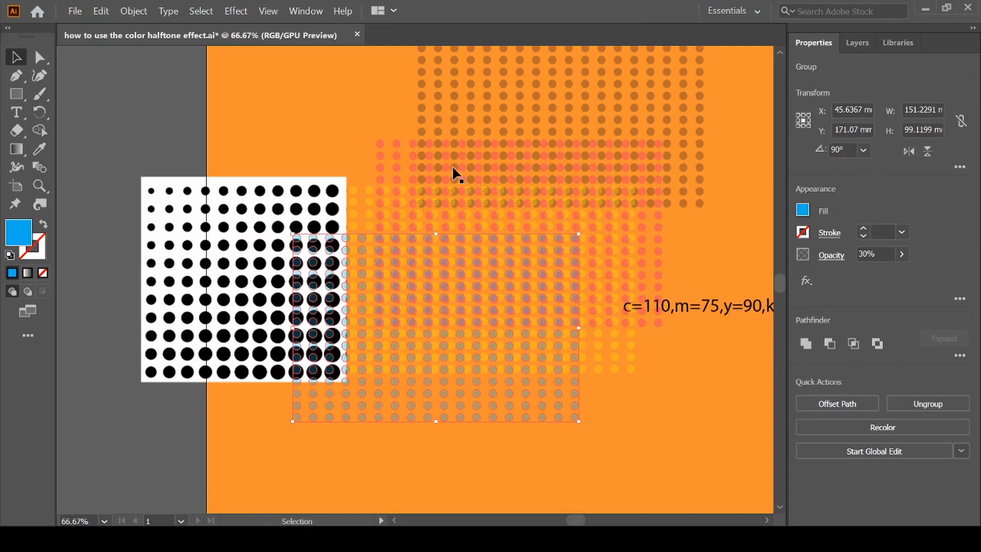
# Step: Select all four dot groups together and align them to their horizontal and vertical centers so they stack exactly
pyautogui.click(377, 81)
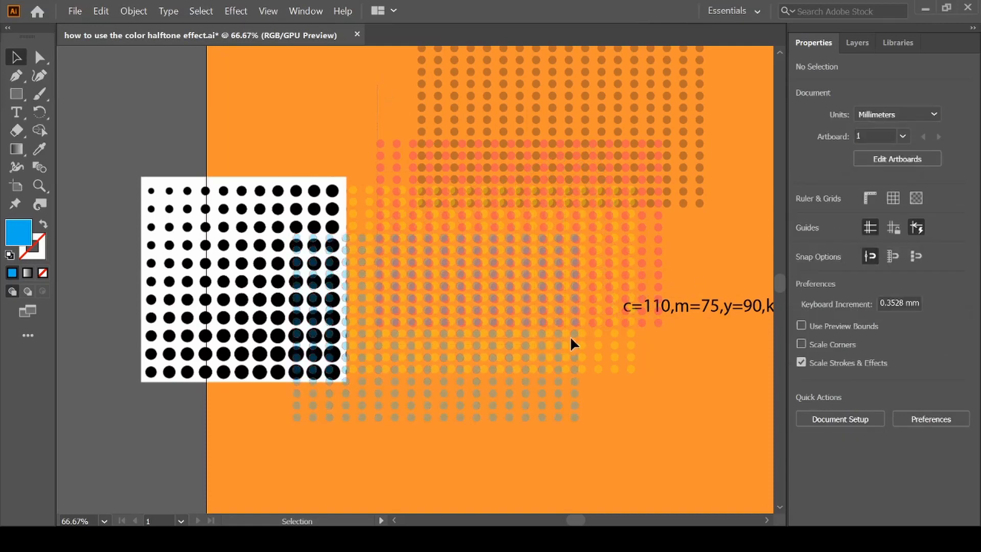
pyautogui.click(605, 382)
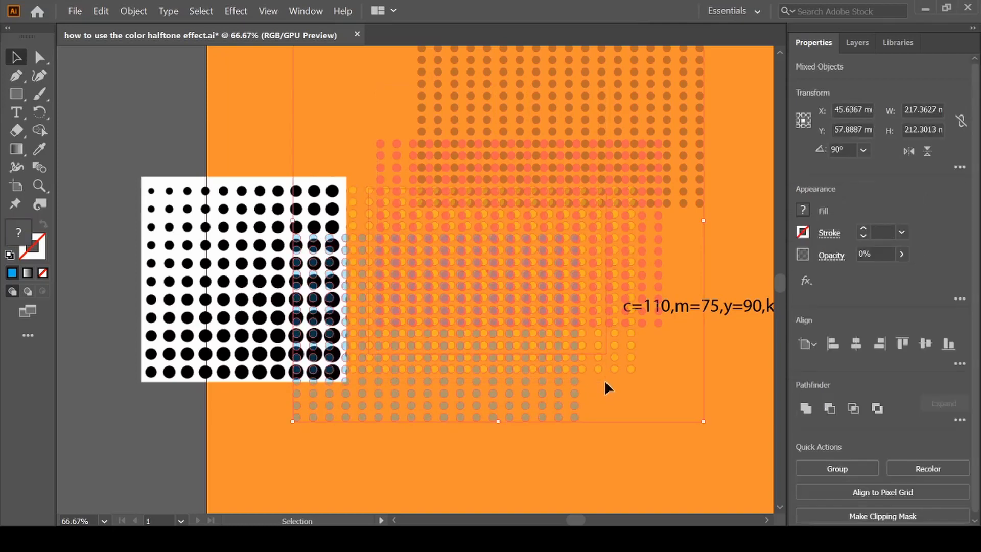
pyautogui.click(856, 343)
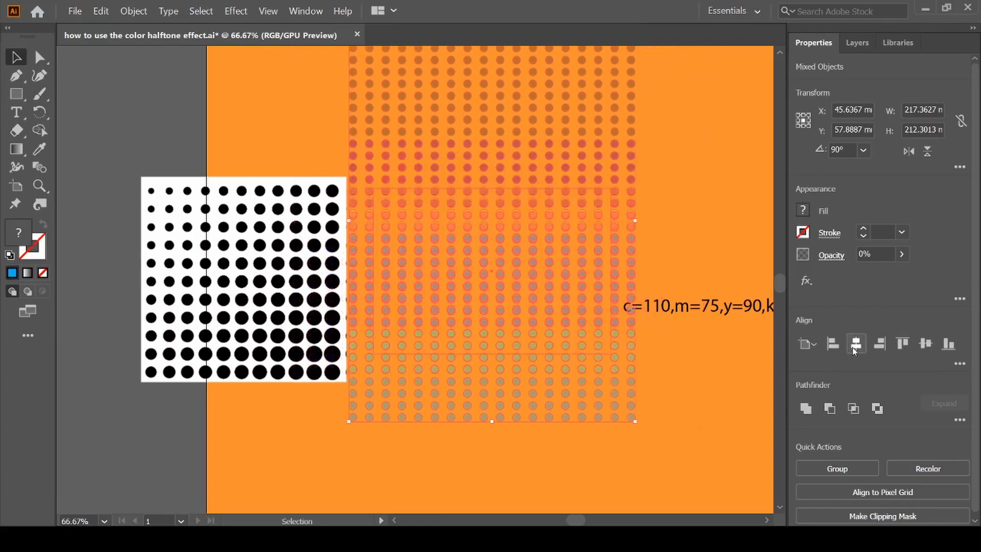
pyautogui.click(926, 349)
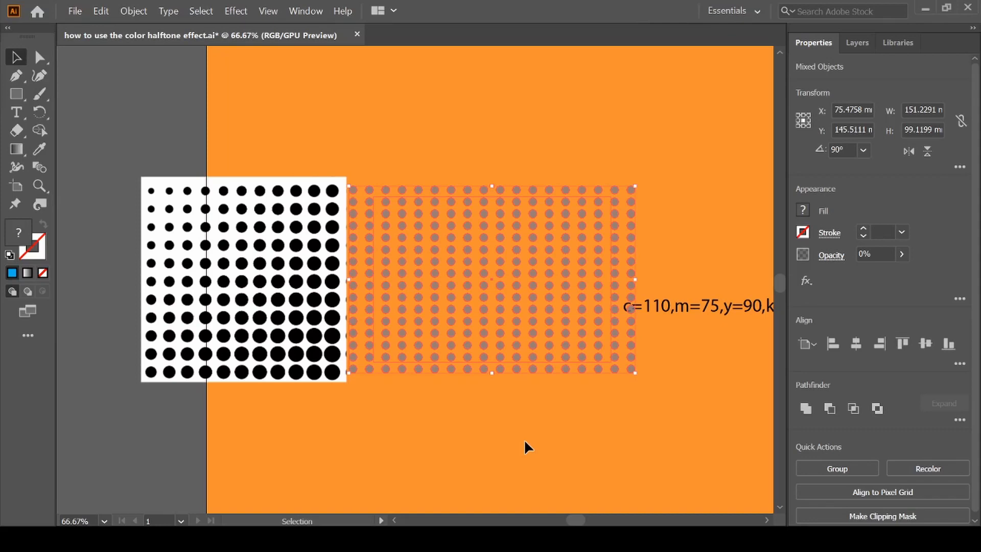
pyautogui.click(265, 366)
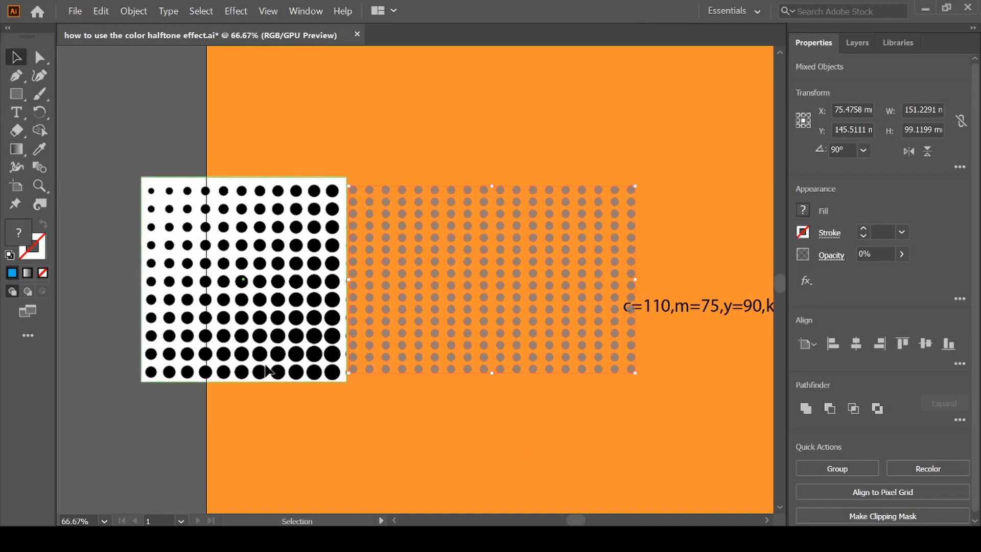
pyautogui.click(366, 455)
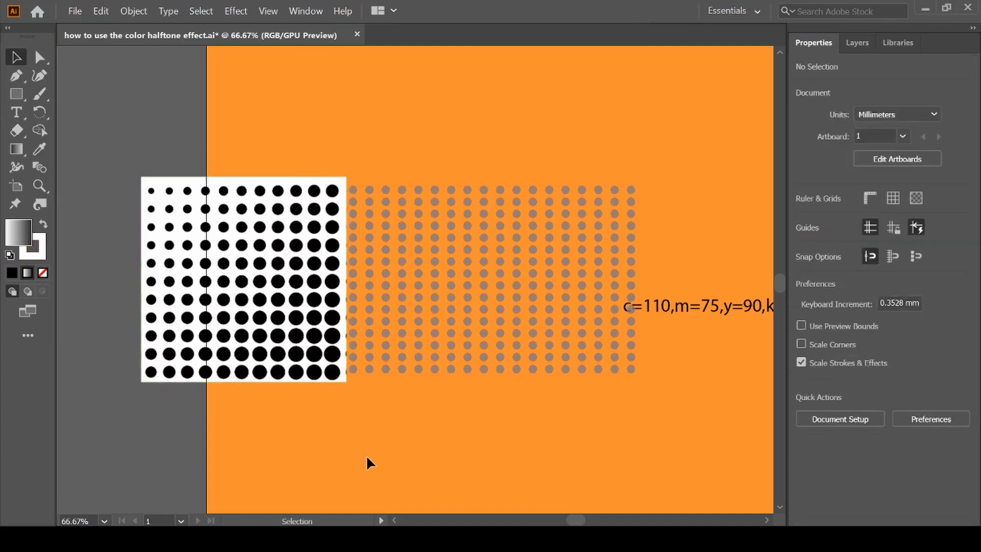
pyautogui.click(310, 378)
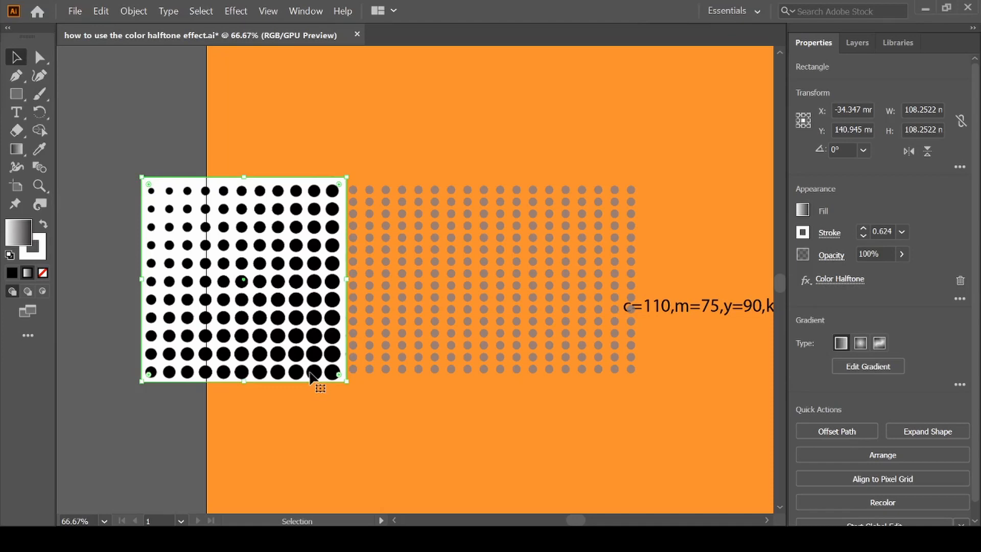
pyautogui.click(433, 440)
pyautogui.hotkey('ctrl', '-')
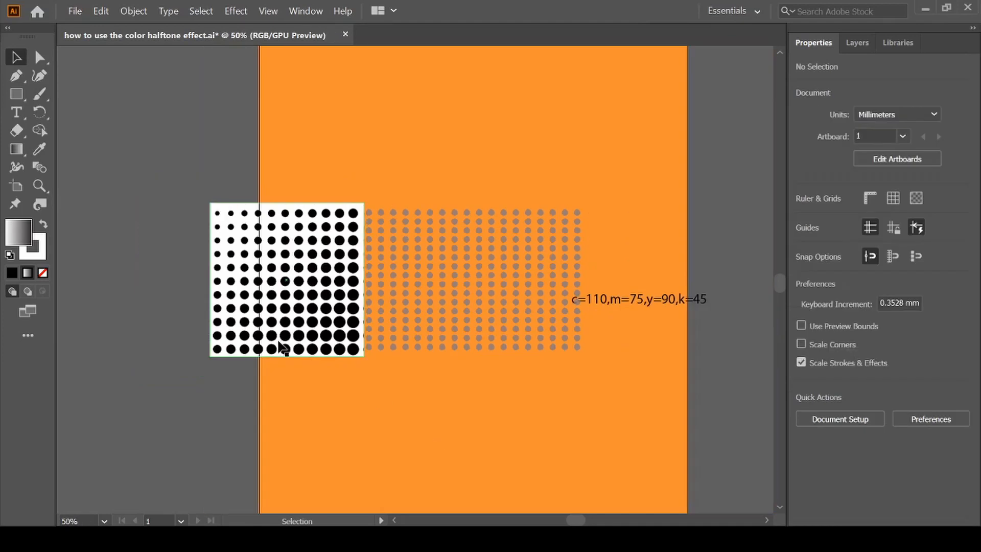
# Step: Try moving the halftone square's gradient midpoint close to the black end, then undo the move
pyautogui.click(279, 341)
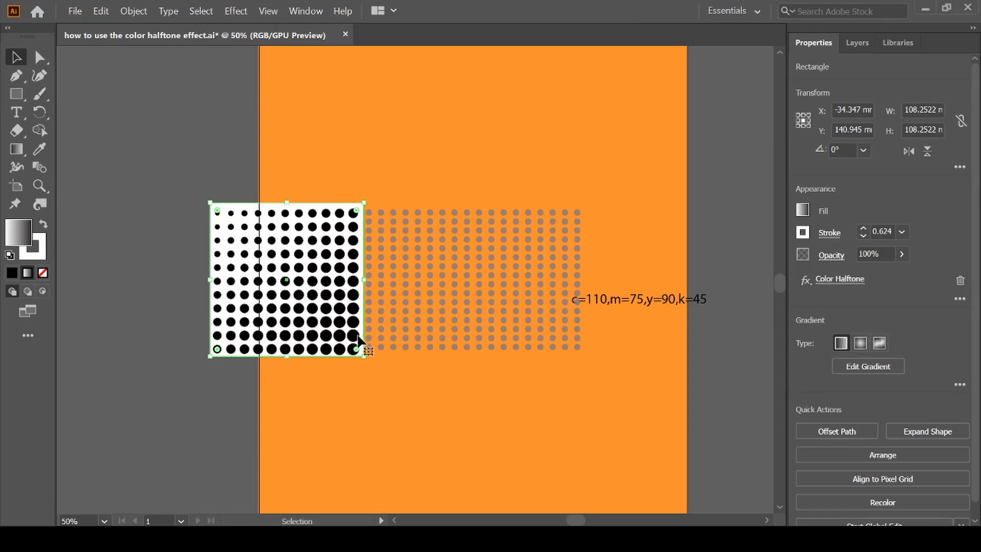
pyautogui.press('g')
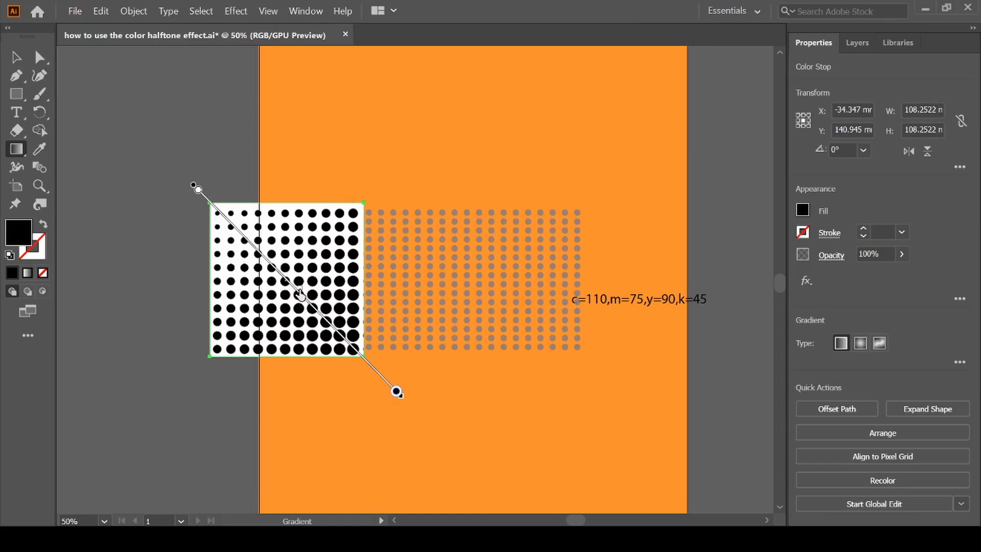
pyautogui.moveTo(300, 294); pyautogui.dragTo(368, 365)
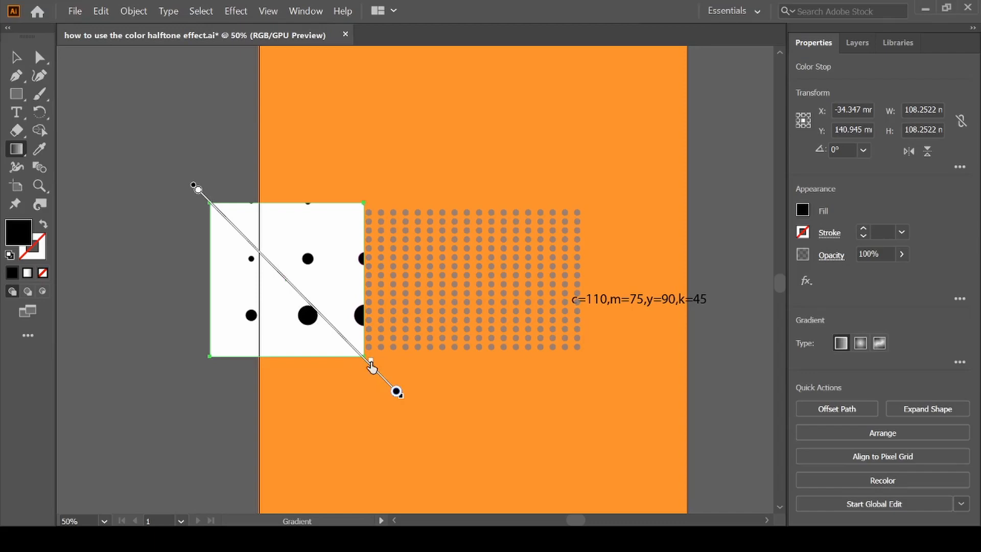
pyautogui.press('ctrl')
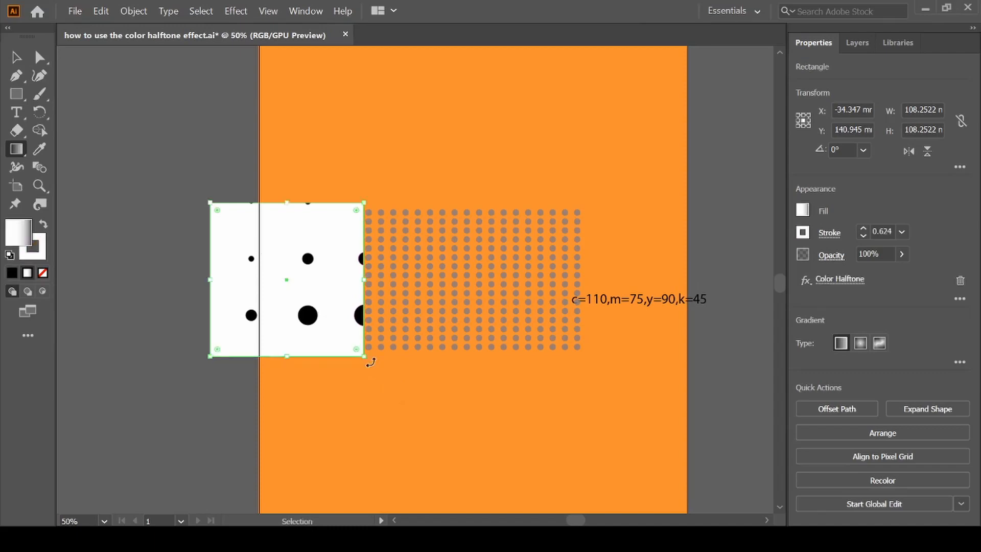
pyautogui.hotkey('ctrl', 'z')
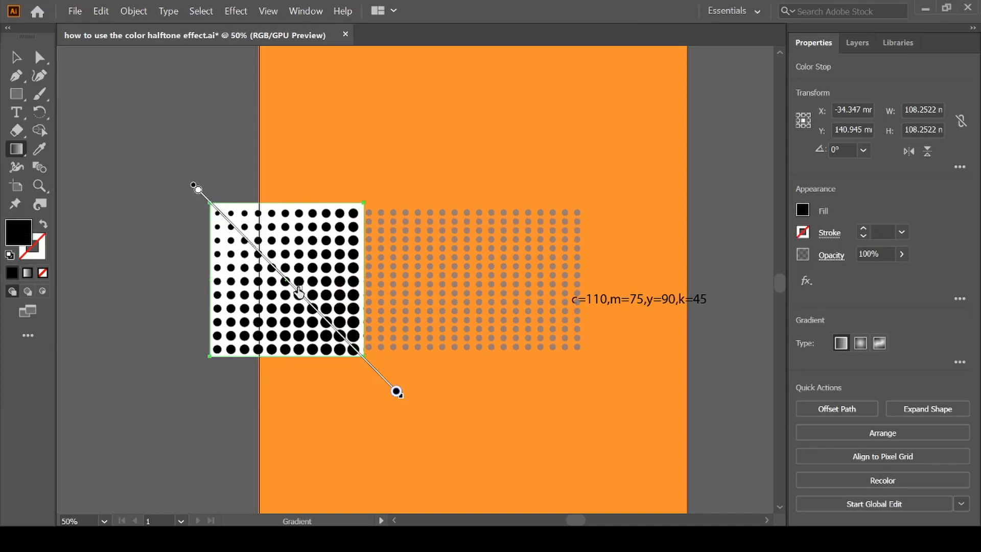
# Step: Adjust the square's gradient midpoint near its center and reapply its Color Halftone effect with all four channel angles at 90
pyautogui.moveTo(298, 291)
pyautogui.mouseDown()
pyautogui.moveTo(313, 308)
pyautogui.moveTo(237, 256)
pyautogui.moveTo(237, 232)
pyautogui.moveTo(332, 342)
pyautogui.moveTo(291, 314)
pyautogui.mouseUp()
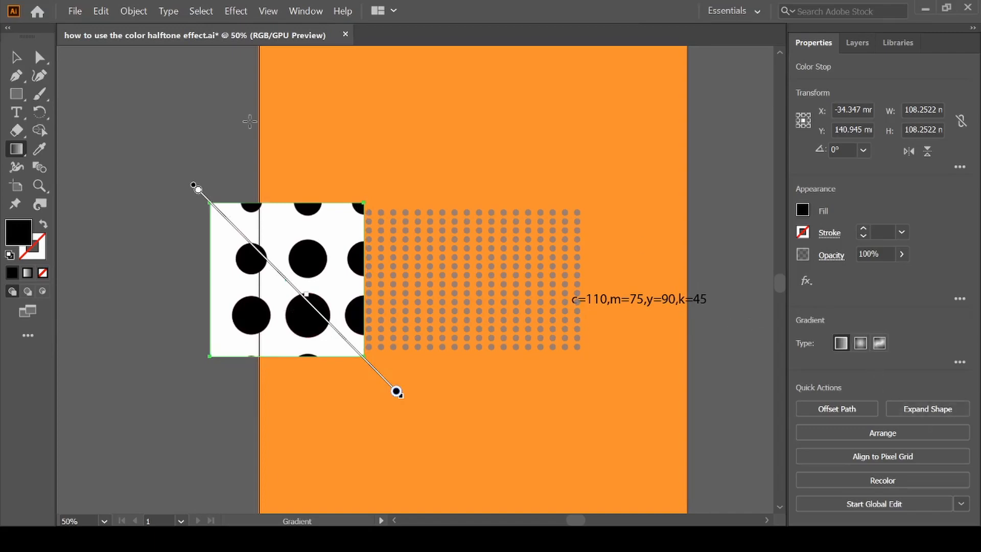
pyautogui.click(17, 57)
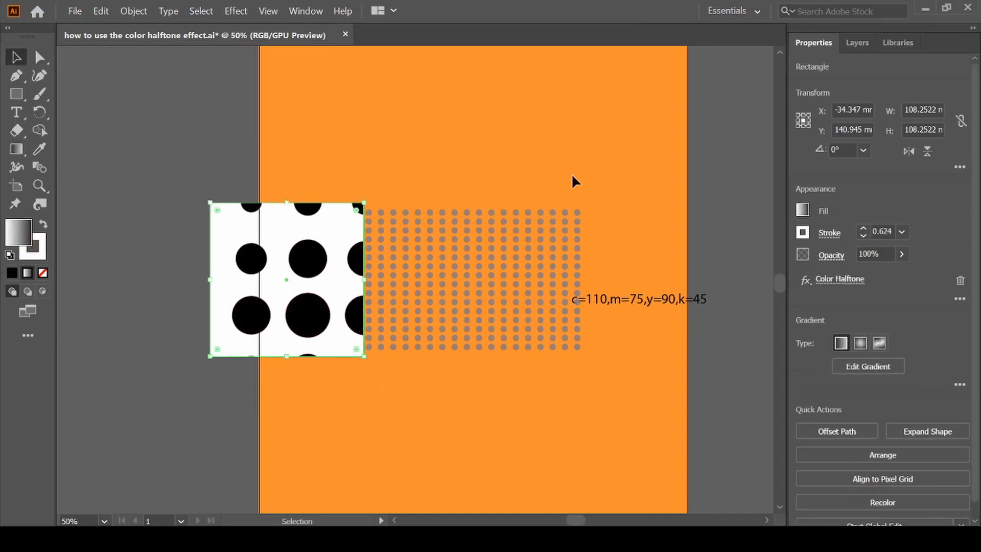
pyautogui.click(856, 287)
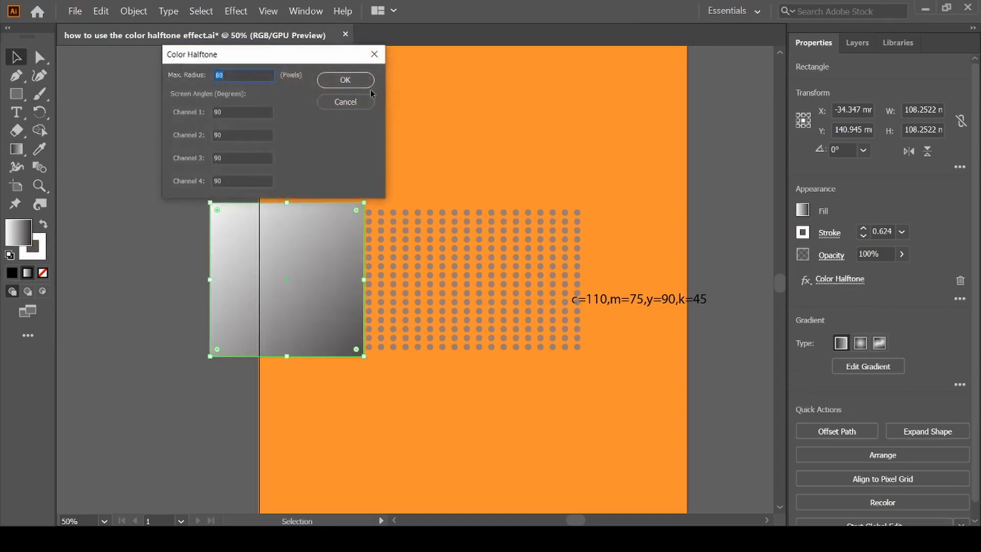
pyautogui.click(352, 85)
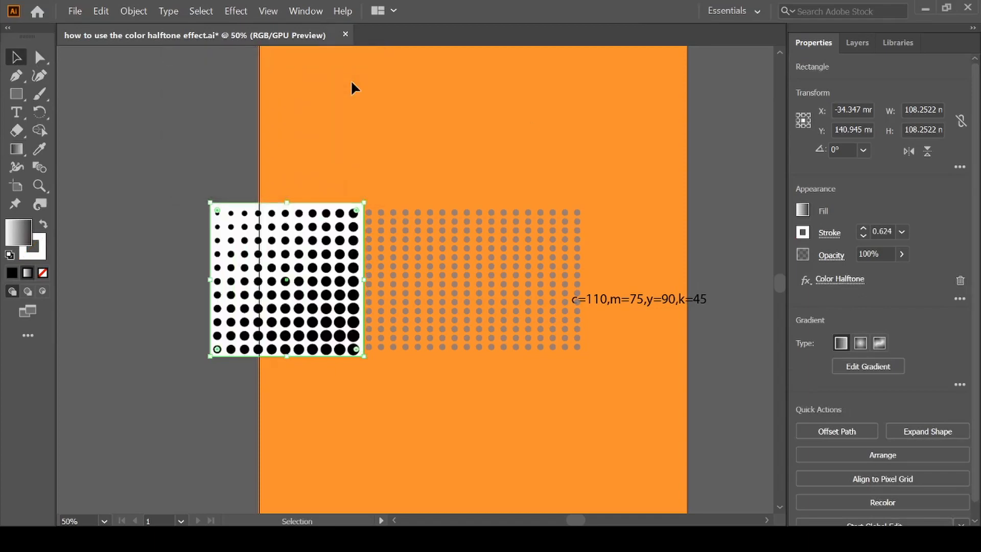
pyautogui.click(169, 271)
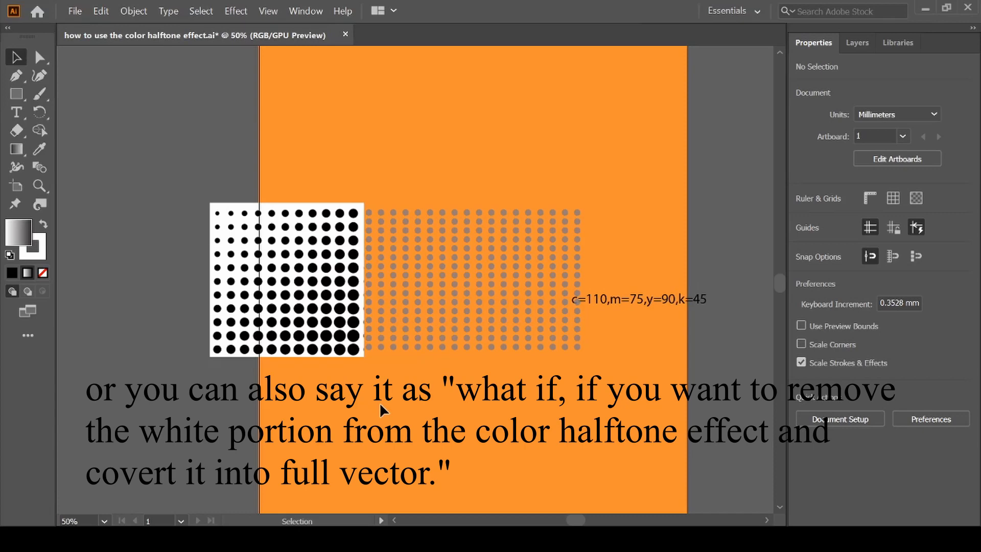
# Step: Rasterize the halftone square using the RGB color model, High (300 ppi) resolution and a white background
pyautogui.click(296, 299)
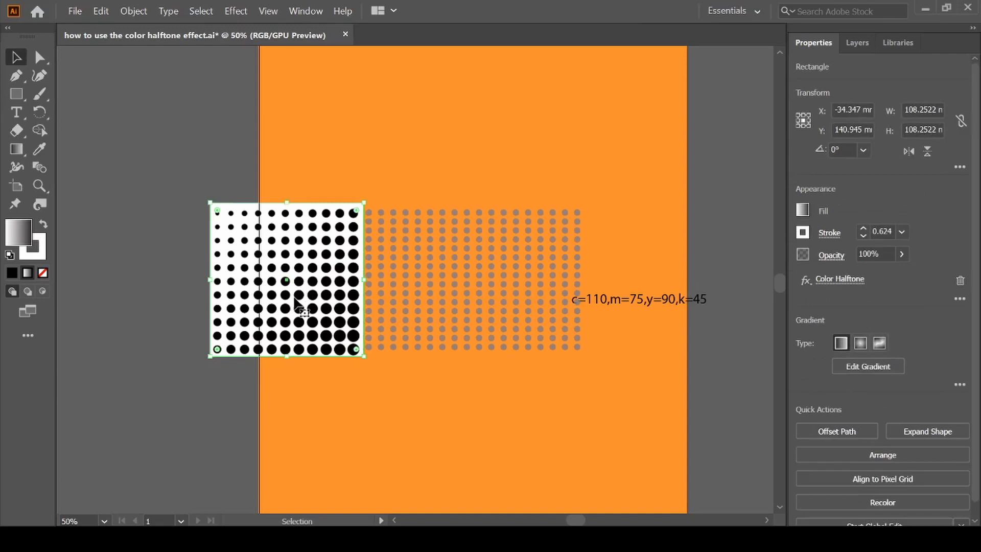
pyautogui.click(139, 8)
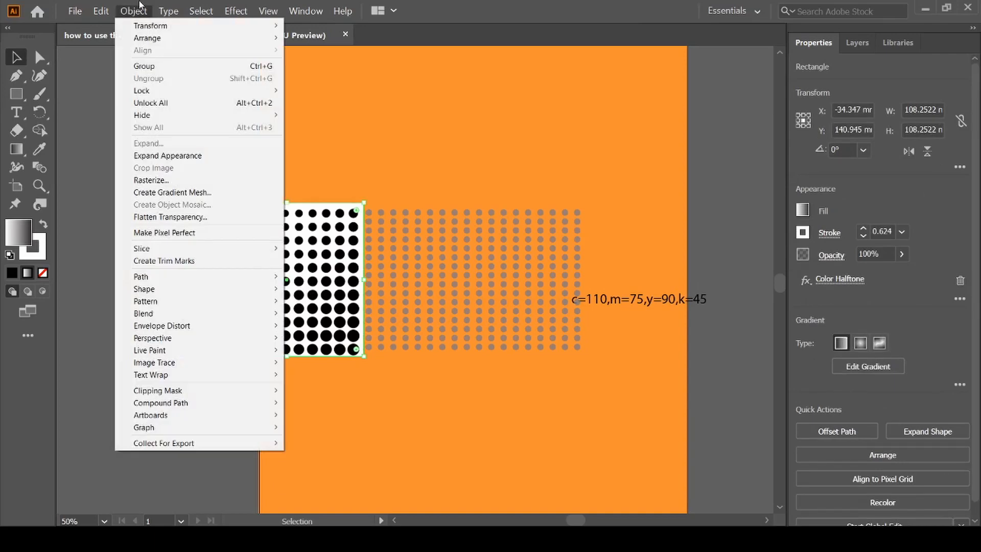
pyautogui.click(171, 180)
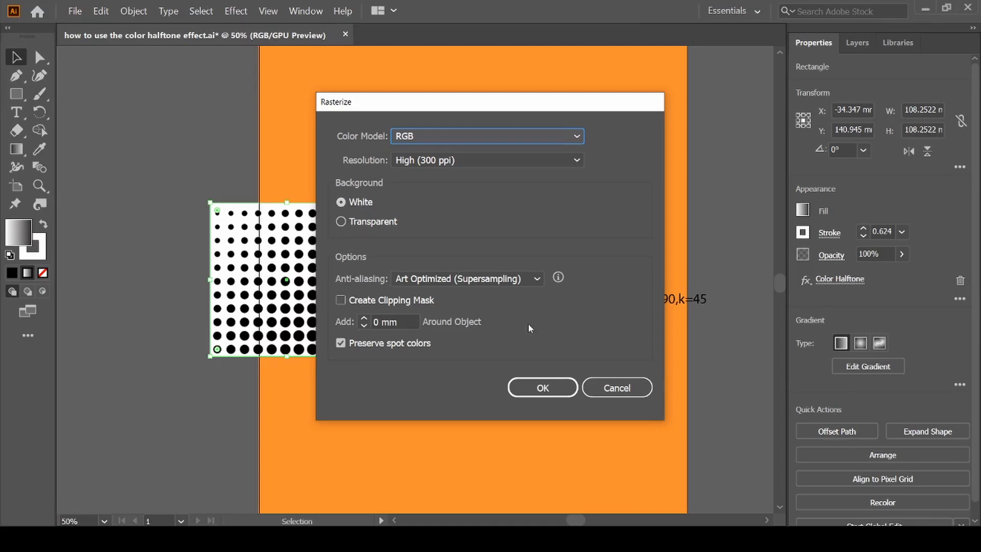
pyautogui.click(543, 389)
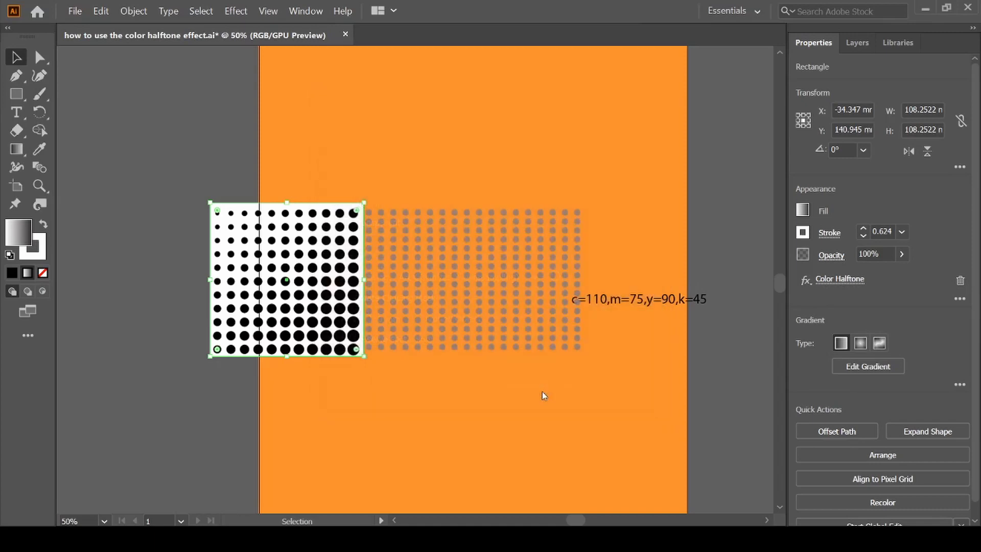
# Step: Bring up the Image Trace settings and select the rasterized halftone image
pyautogui.click(236, 11)
pyautogui.moveTo(145, 15)
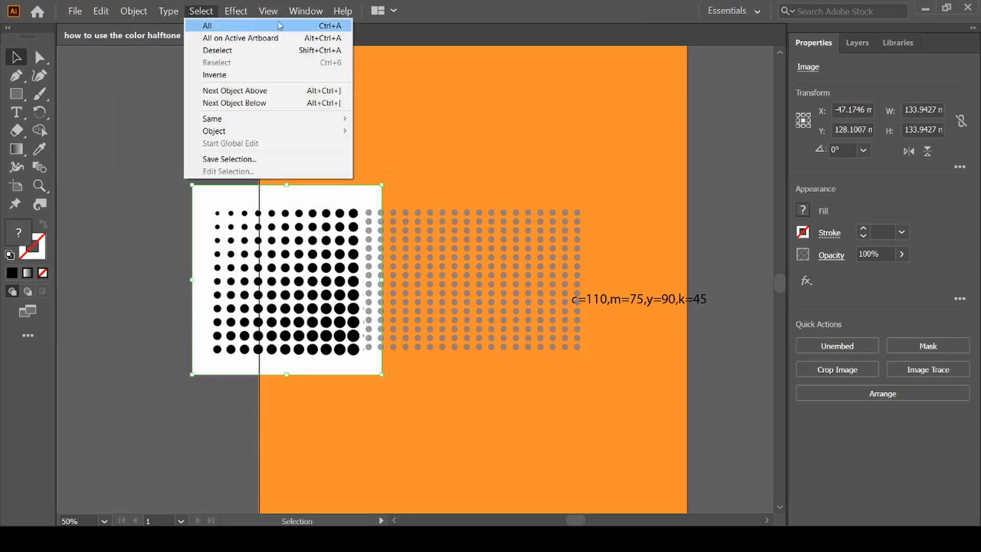
pyautogui.moveTo(303, 12)
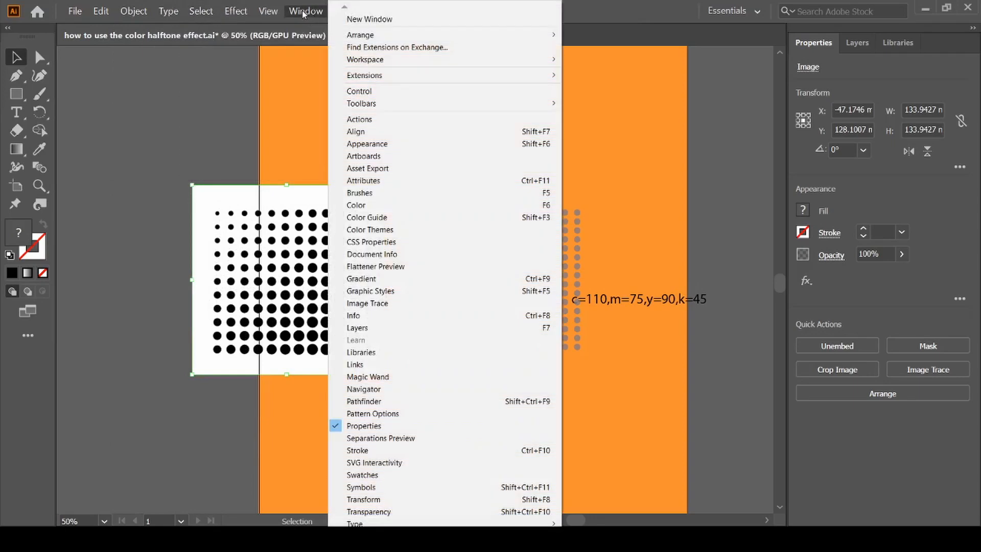
pyautogui.click(302, 11)
pyautogui.click(302, 10)
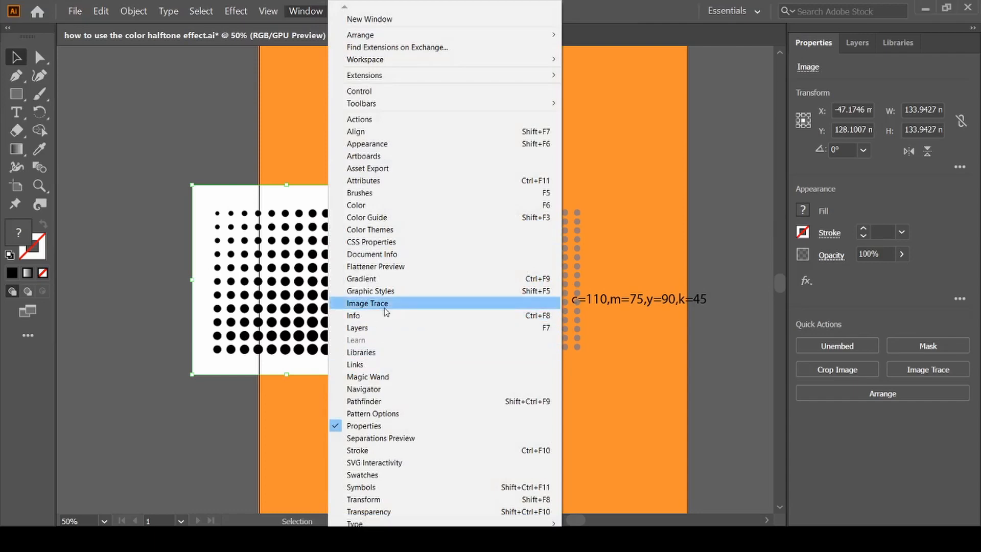
pyautogui.click(385, 307)
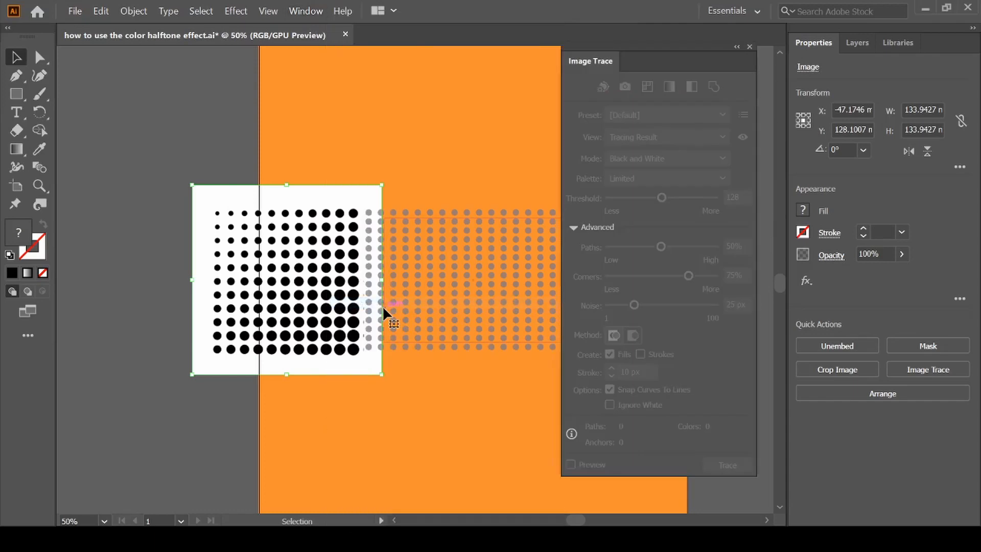
pyautogui.click(190, 163)
pyautogui.click(302, 249)
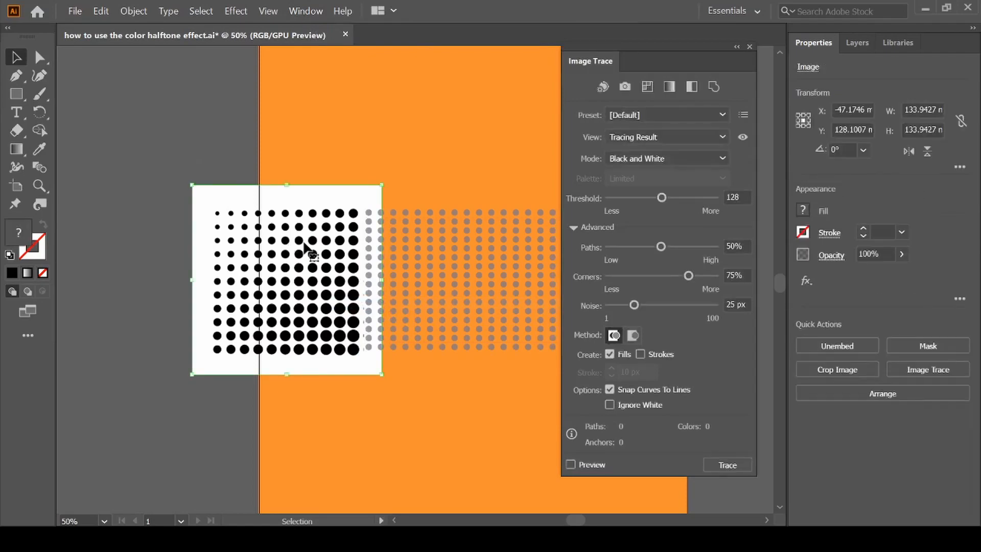
# Step: Trace the halftone image in Black and White mode with Ignore White enabled
pyautogui.click(573, 227)
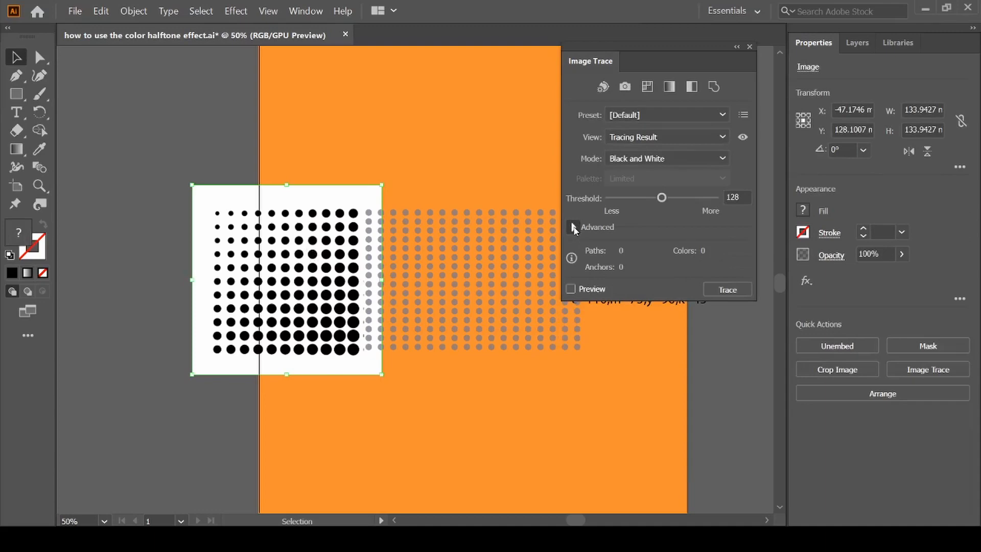
pyautogui.click(573, 227)
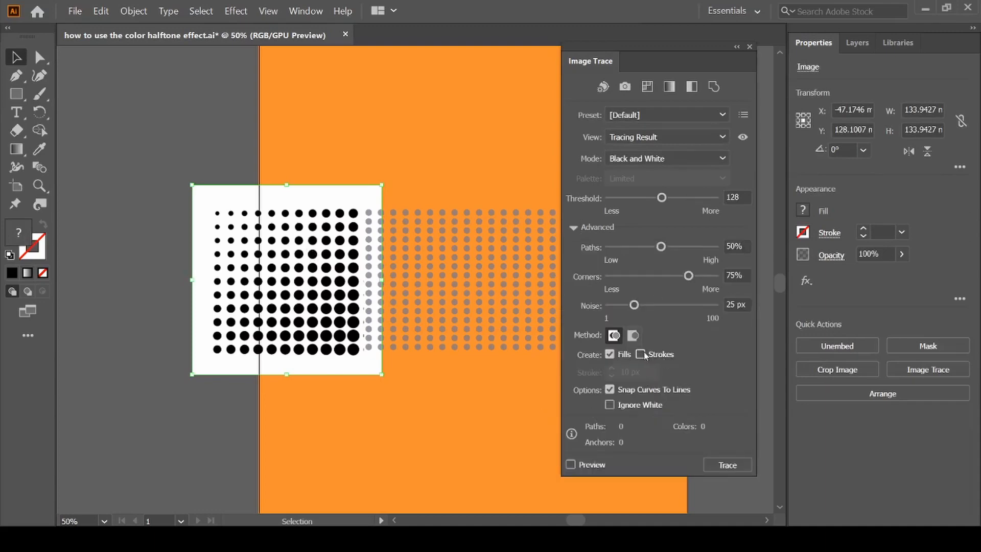
pyautogui.click(610, 404)
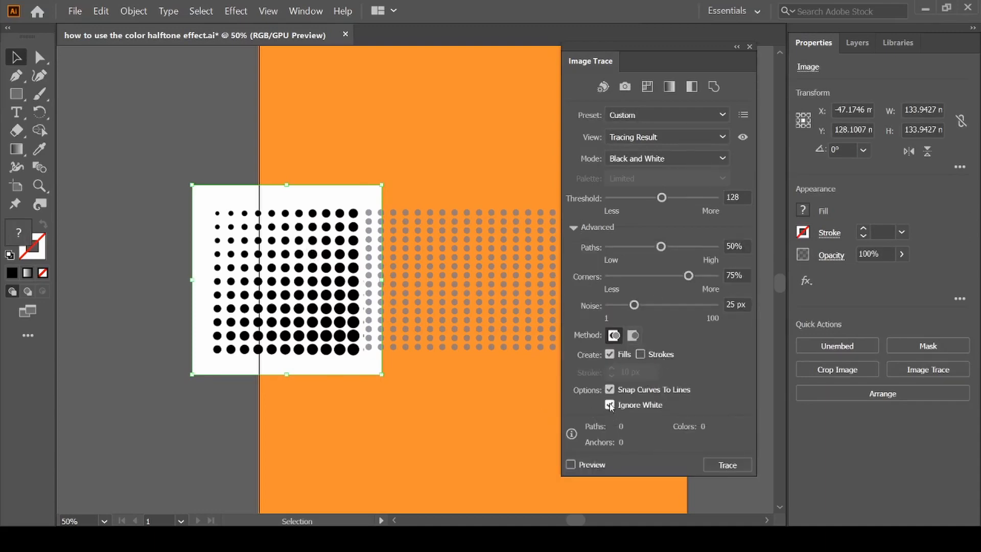
pyautogui.click(726, 466)
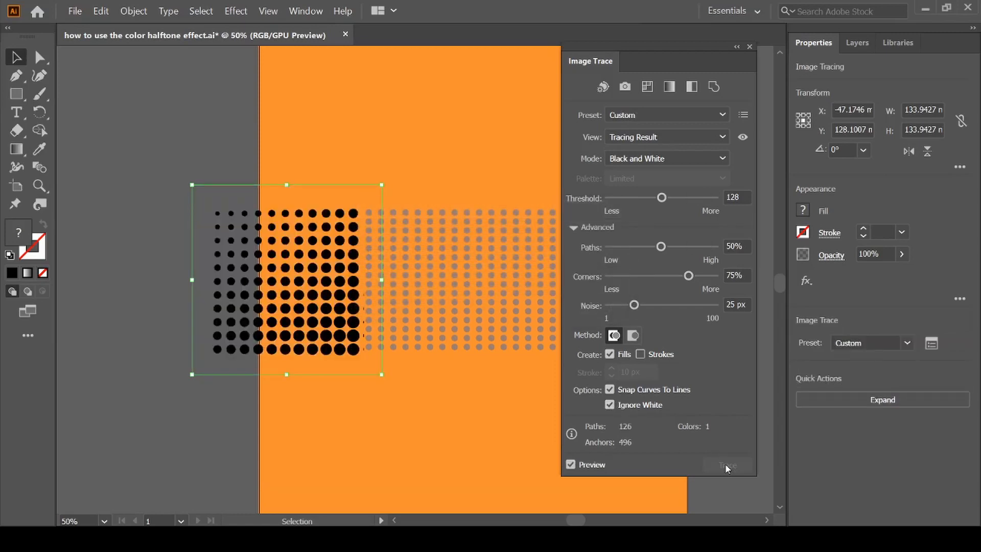
# Step: Expand the traced halftone's object and fill into vector paths and close the Image Trace settings
pyautogui.click(134, 11)
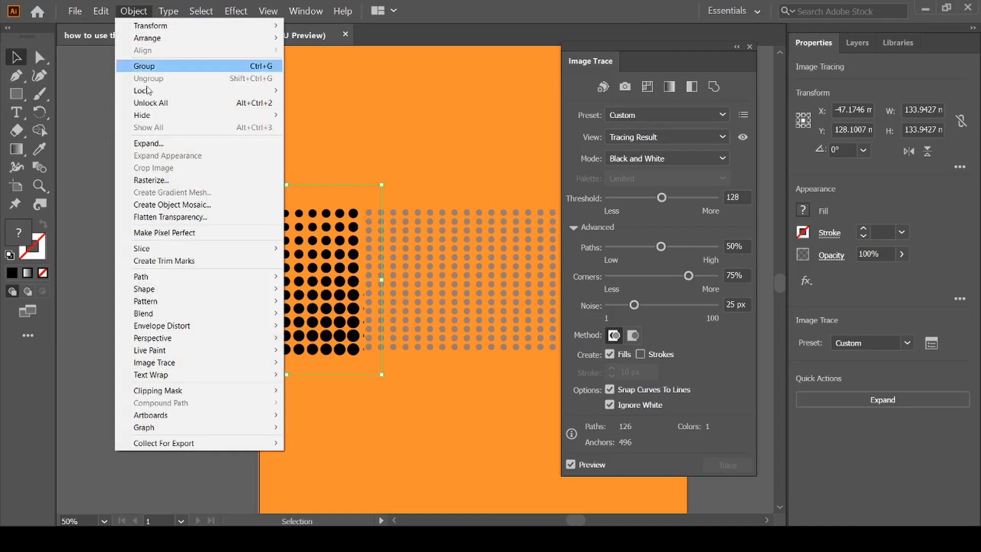
pyautogui.click(147, 143)
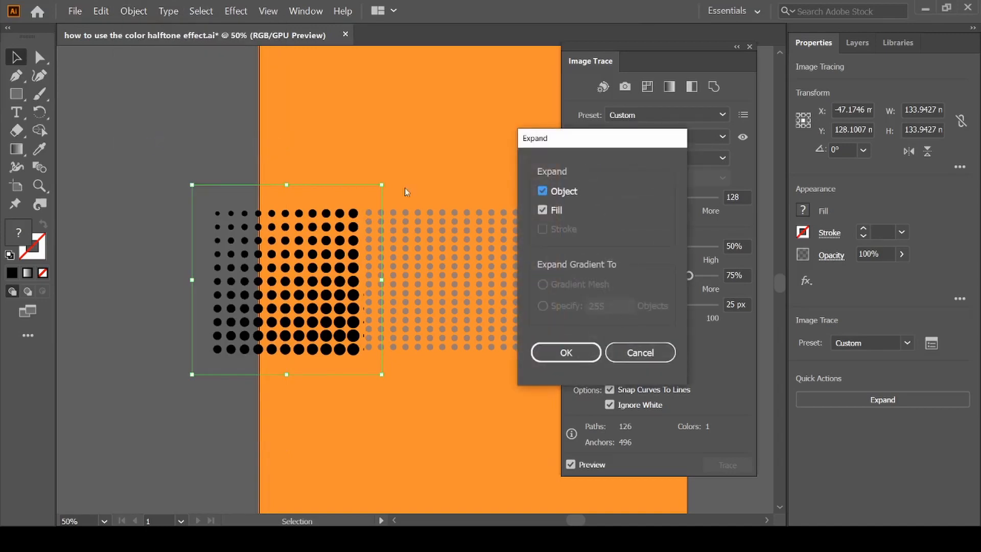
pyautogui.click(559, 352)
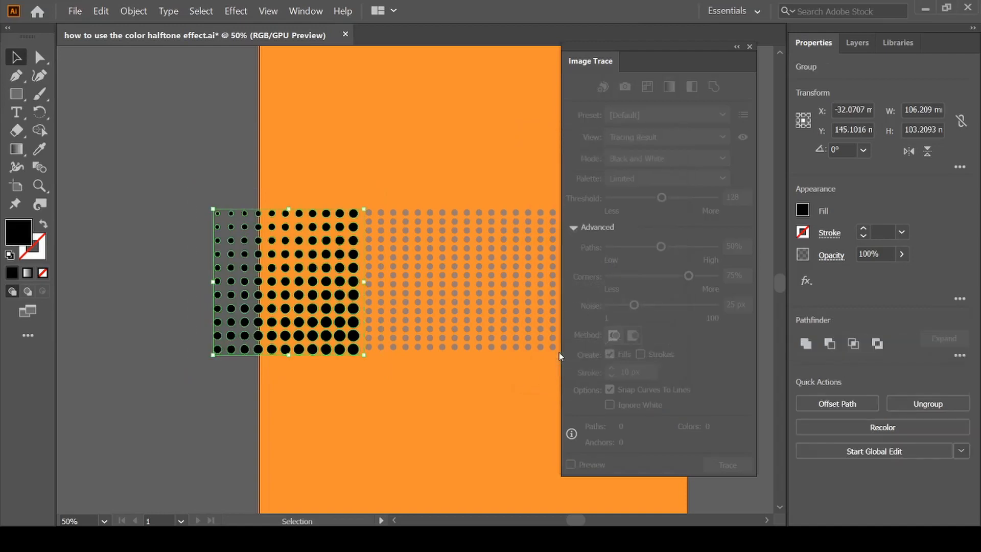
pyautogui.click(750, 45)
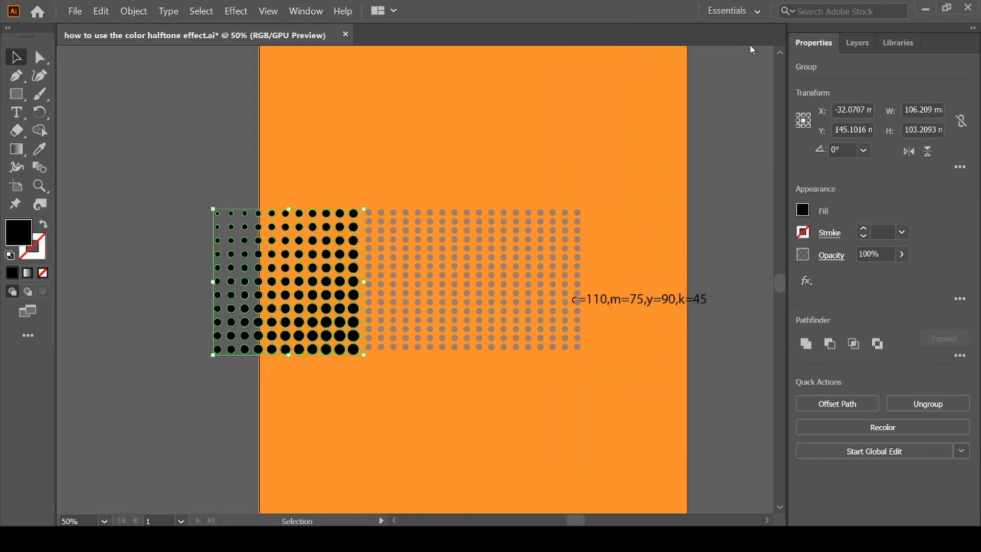
# Step: Ungroup the expanded black halftone dots and clear the selection
pyautogui.click(176, 354)
pyautogui.click(305, 323)
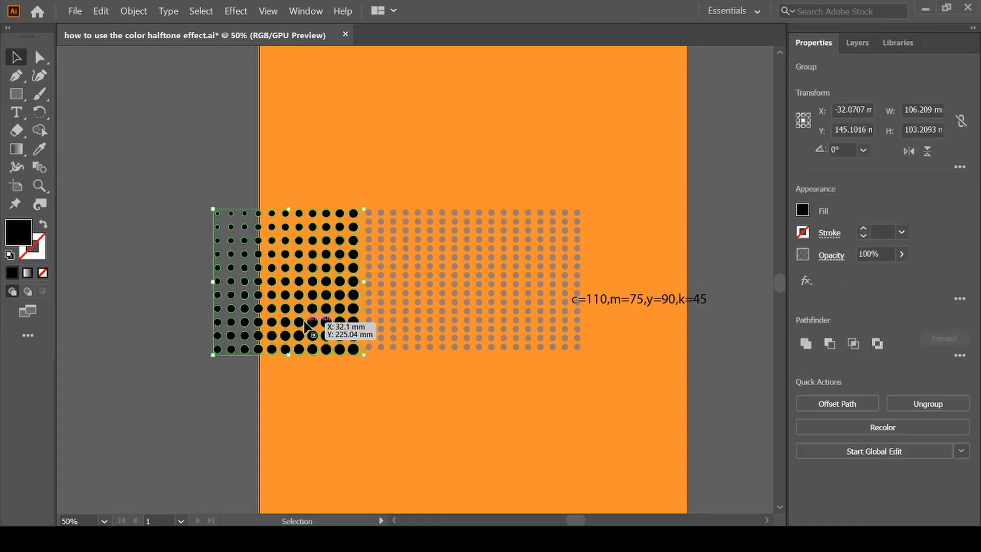
pyautogui.rightClick(306, 323)
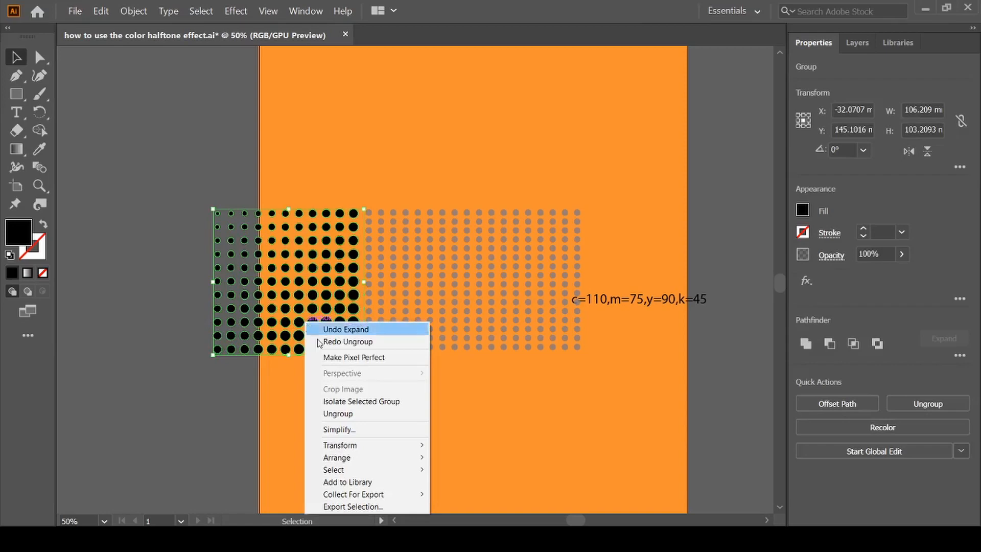
pyautogui.click(339, 414)
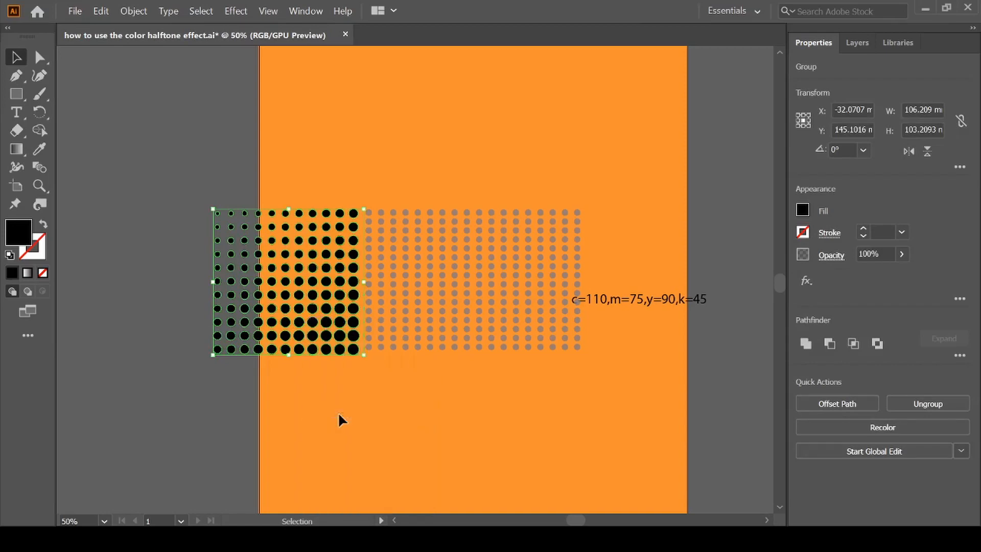
pyautogui.click(208, 396)
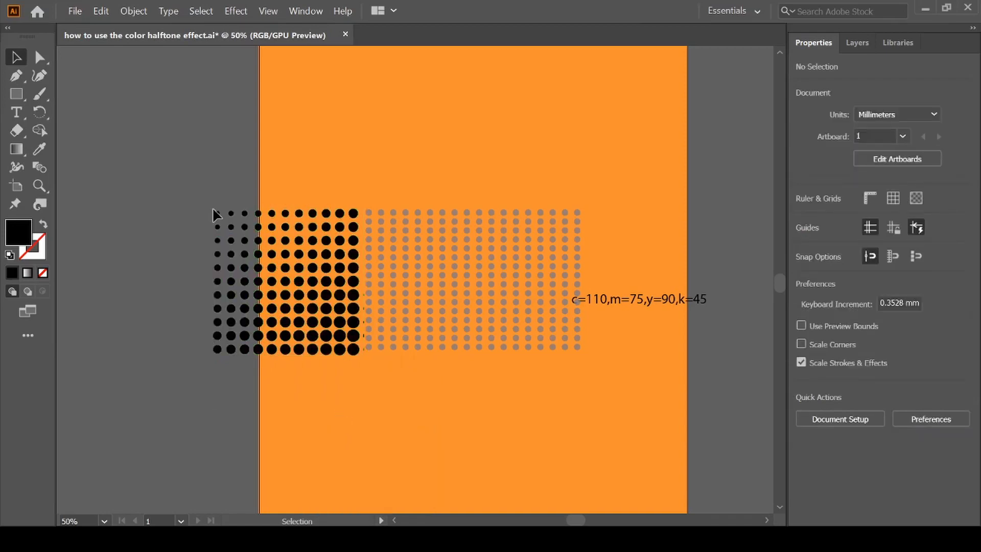
# Step: Shift the black halftone dot group slightly up and right, ungroup it, and move its upper-left corner dot onto the orange area above
pyautogui.moveTo(217, 213); pyautogui.dragTo(222, 196)
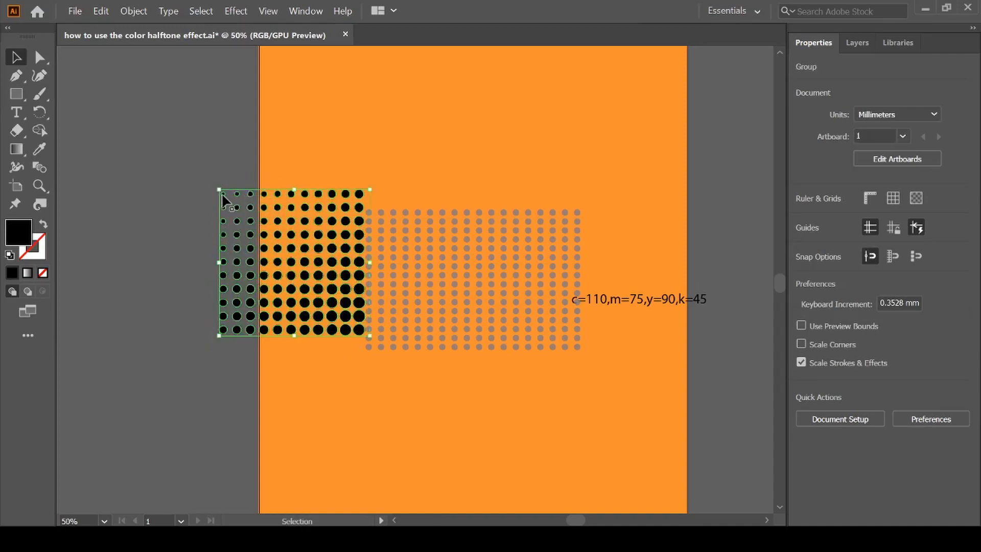
pyautogui.rightClick(276, 226)
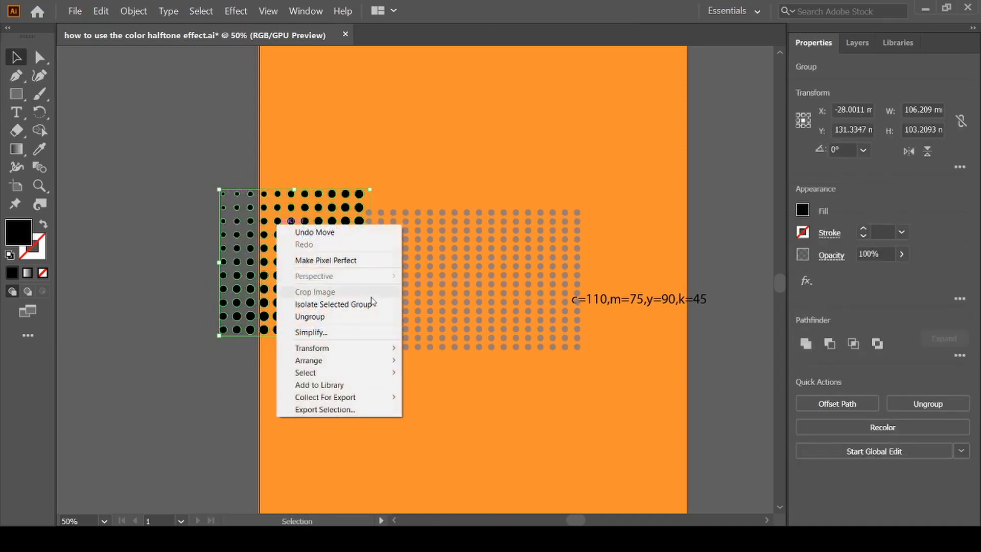
pyautogui.click(312, 317)
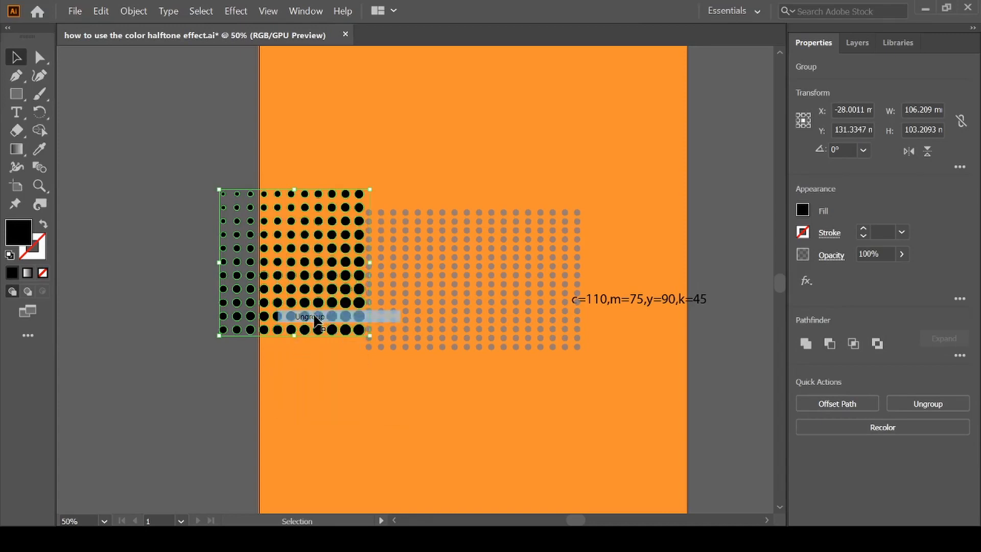
pyautogui.click(161, 277)
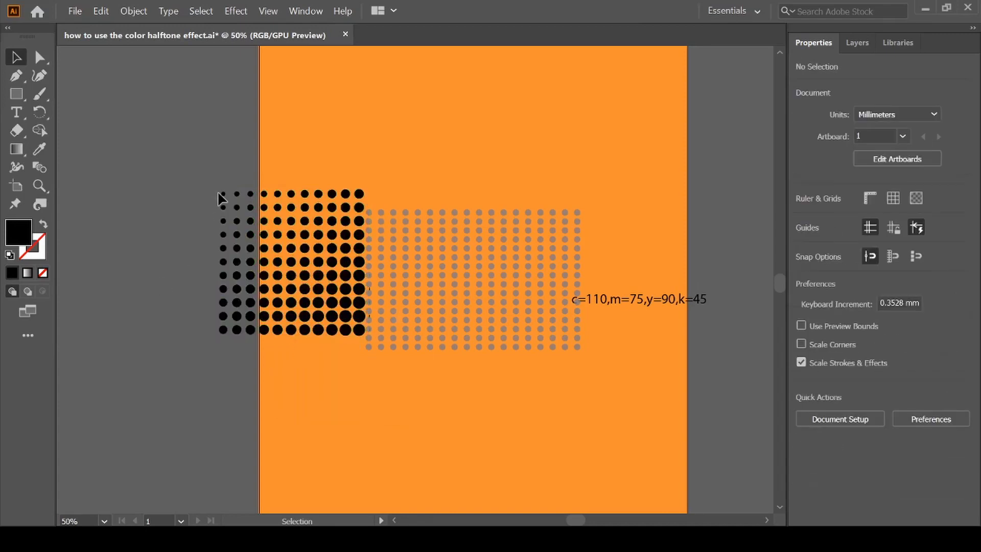
pyautogui.moveTo(222, 194); pyautogui.dragTo(316, 156)
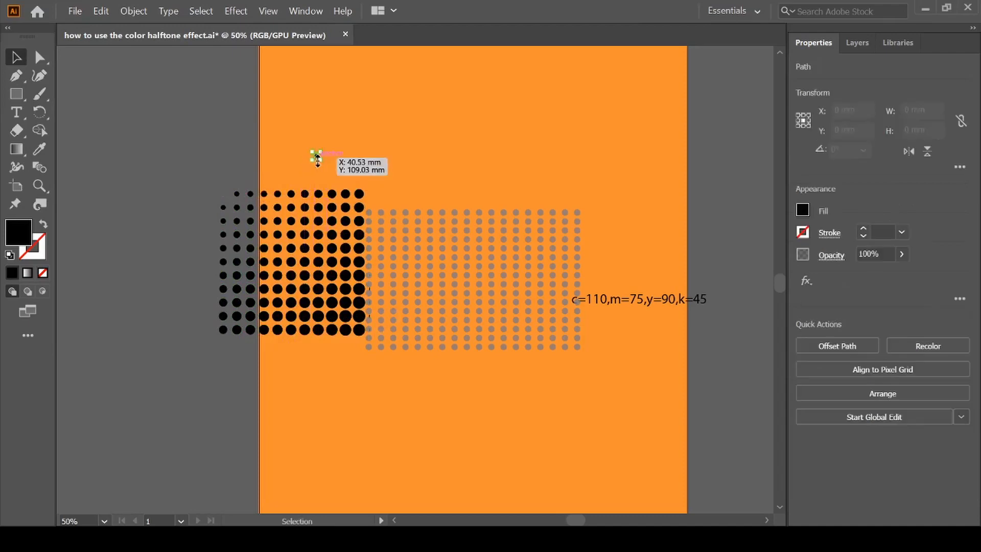
pyautogui.moveTo(358, 194)
pyautogui.mouseDown()
pyautogui.moveTo(396, 121)
pyautogui.moveTo(306, 202)
pyautogui.moveTo(358, 194)
pyautogui.mouseUp()
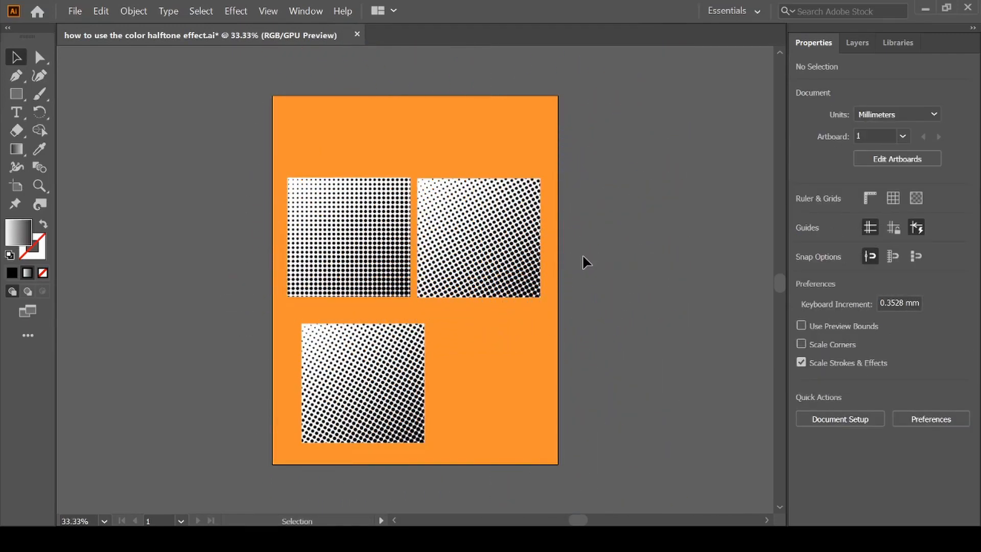
# Step: Examine the Color Halftone maximum radius and screen angles of the two upper halftone squares and the lower one
pyautogui.click(342, 254)
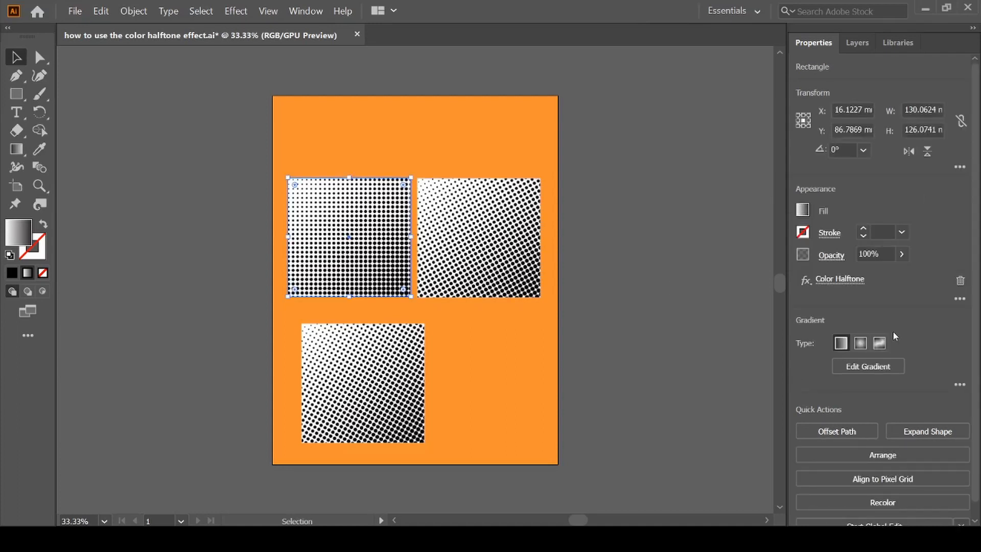
pyautogui.click(841, 283)
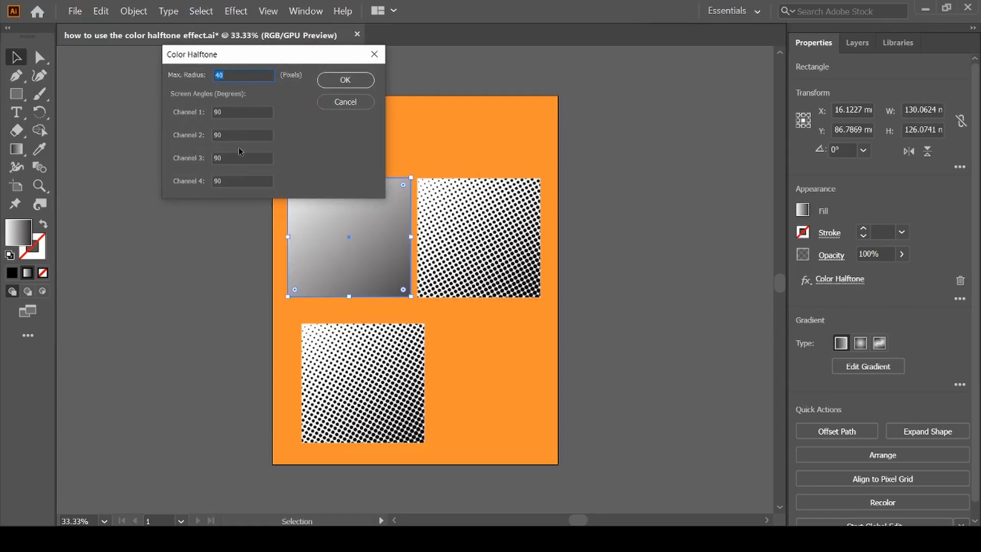
pyautogui.click(340, 83)
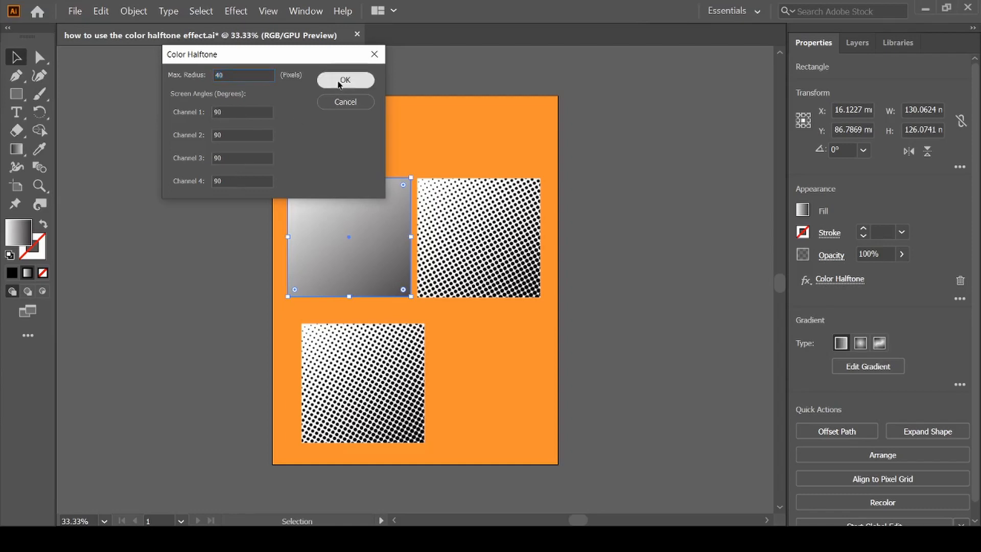
pyautogui.click(470, 249)
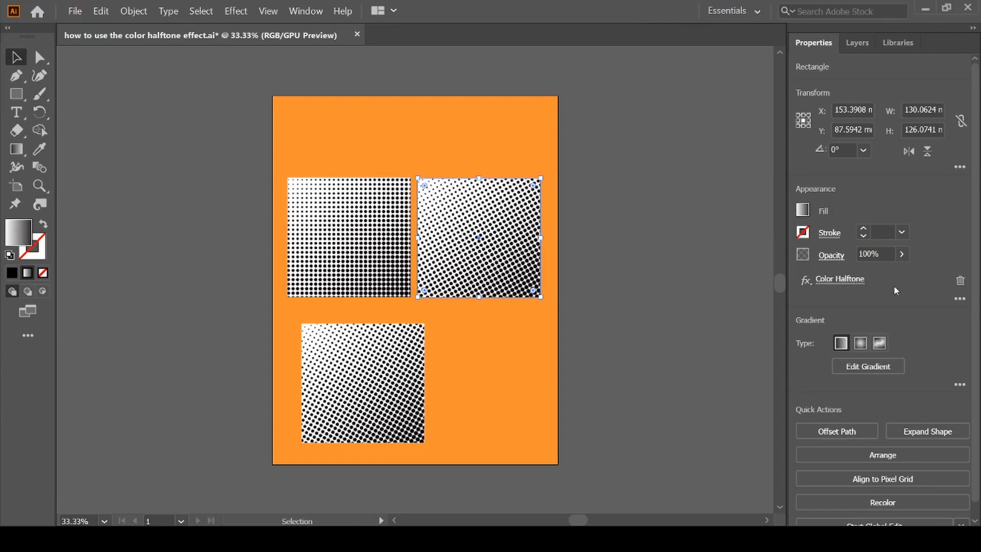
pyautogui.click(839, 282)
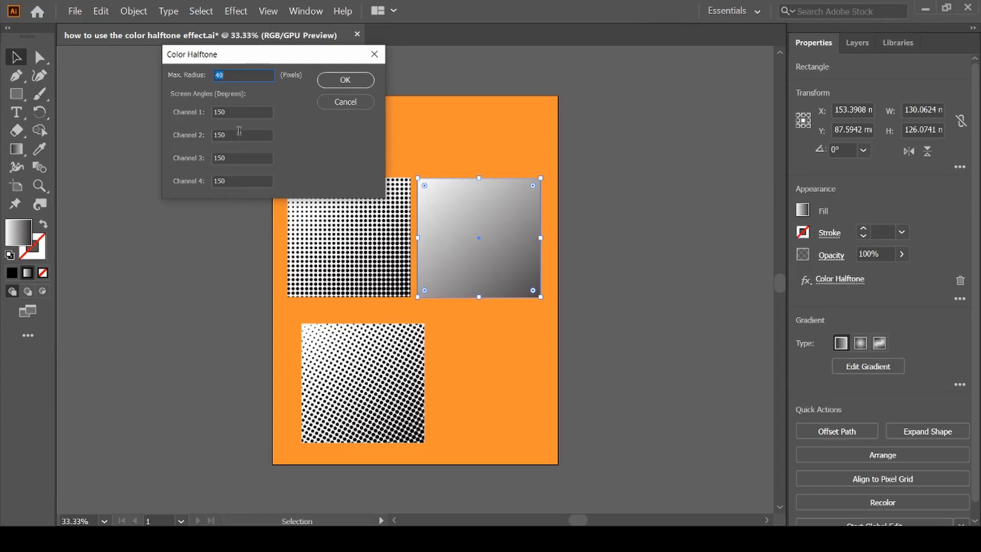
pyautogui.click(346, 80)
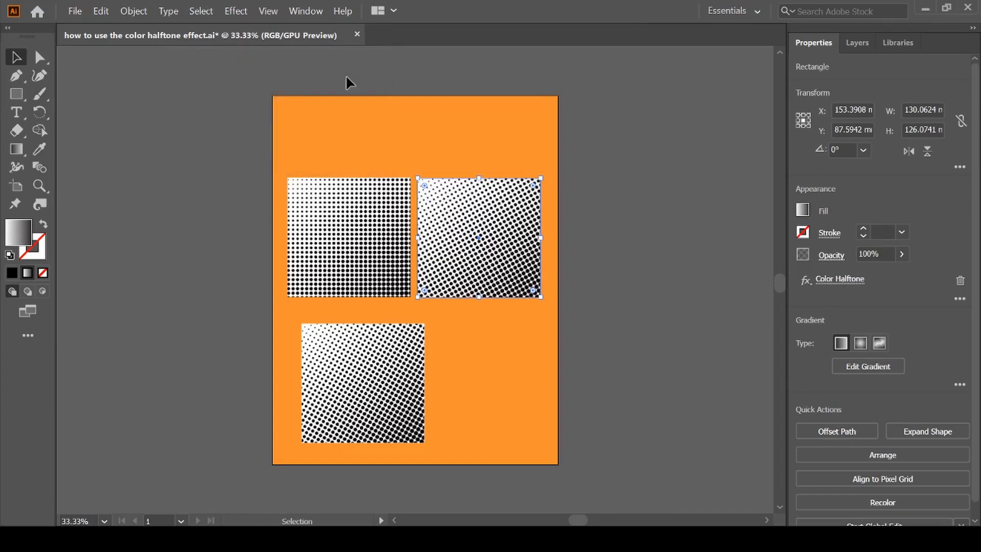
pyautogui.click(351, 400)
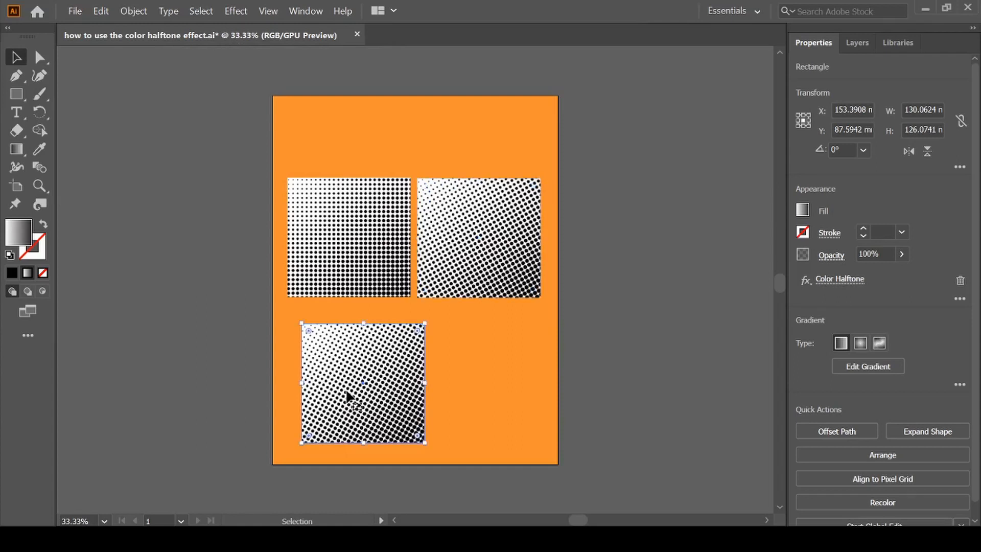
pyautogui.click(853, 279)
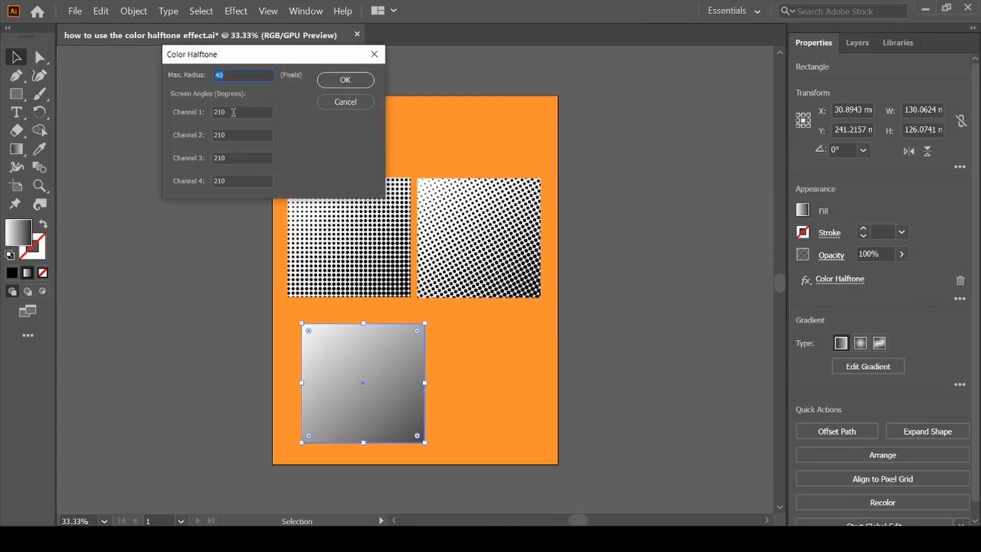
pyautogui.click(348, 81)
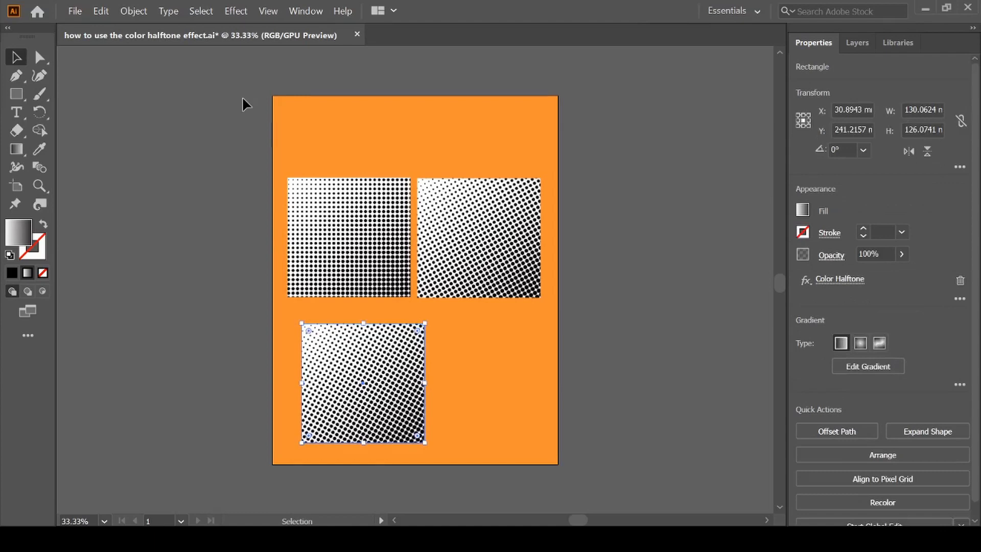
# Step: Bring up the object commands for the selected lower halftone square
pyautogui.click(130, 12)
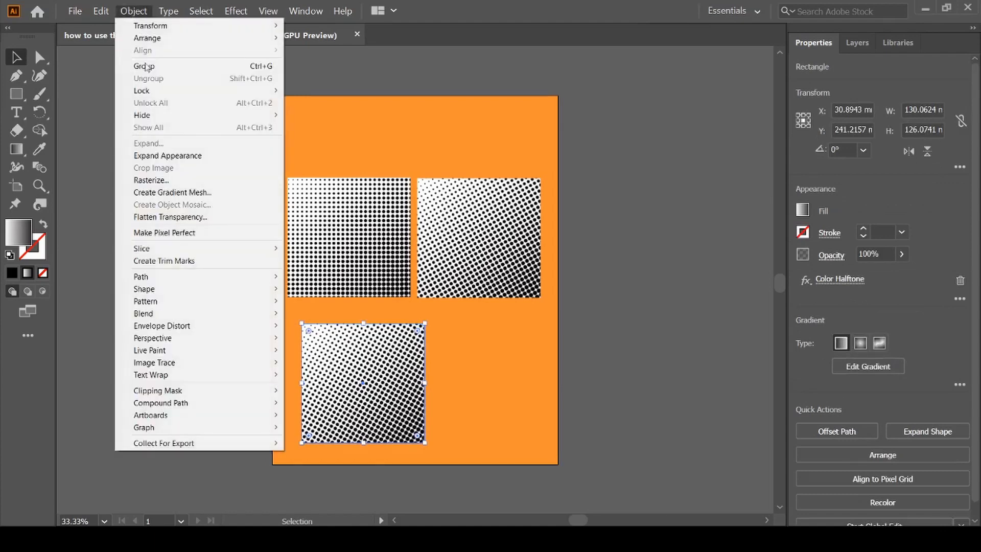